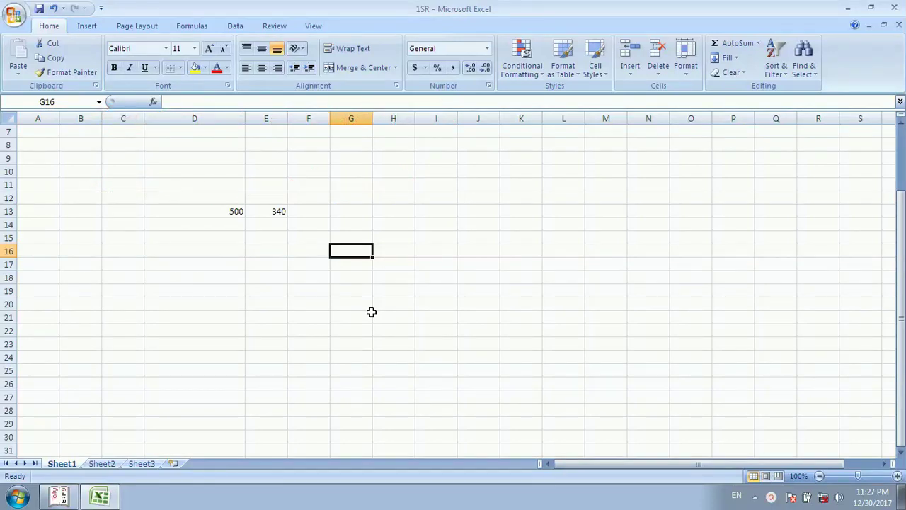
{"action": "left_click", "coordinate": [346, 304]}
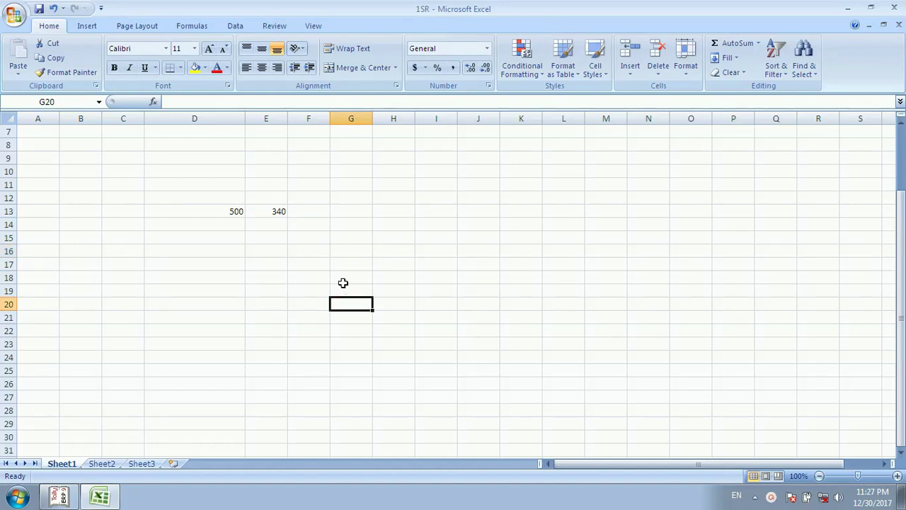
{"action": "key", "text": "Left"}
{"action": "key", "text": "Left"}
{"action": "key", "text": "Right"}
{"action": "key", "text": "Right"}
{"action": "left_click", "coordinate": [310, 276]}
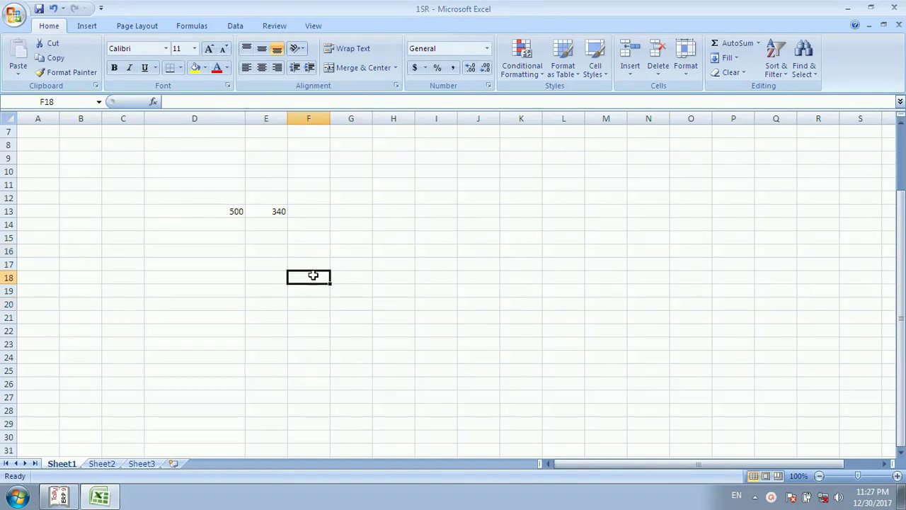
Examine the two source numbers in cells D13 and E13
{"action": "left_click", "coordinate": [230, 214]}
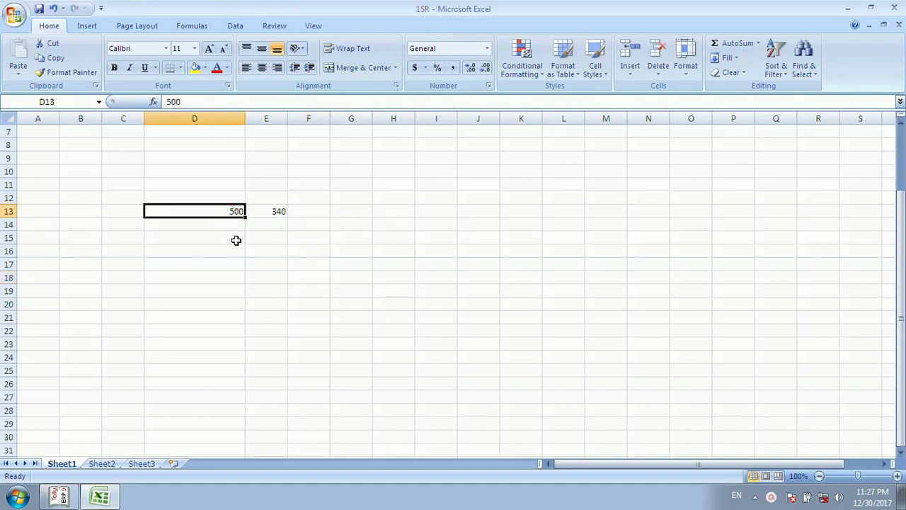
{"action": "left_click", "coordinate": [237, 241]}
{"action": "left_click", "coordinate": [229, 212]}
{"action": "left_click", "coordinate": [263, 265]}
{"action": "left_click", "coordinate": [266, 211]}
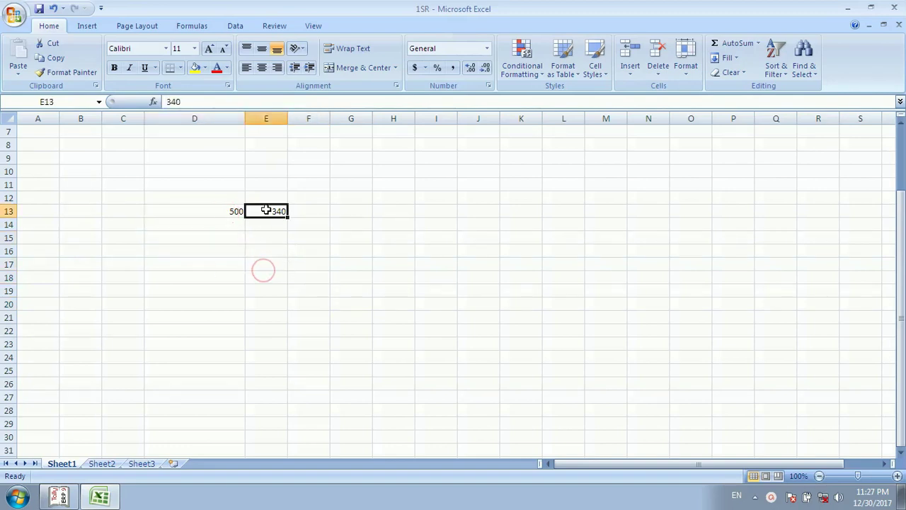
{"action": "left_click", "coordinate": [296, 286]}
{"action": "left_click", "coordinate": [232, 210]}
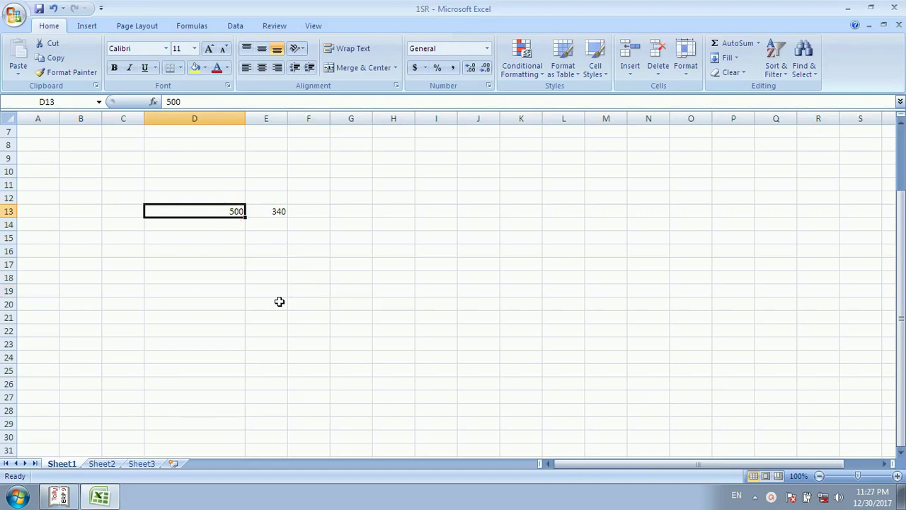
{"action": "left_click", "coordinate": [282, 262]}
{"action": "left_click", "coordinate": [277, 211]}
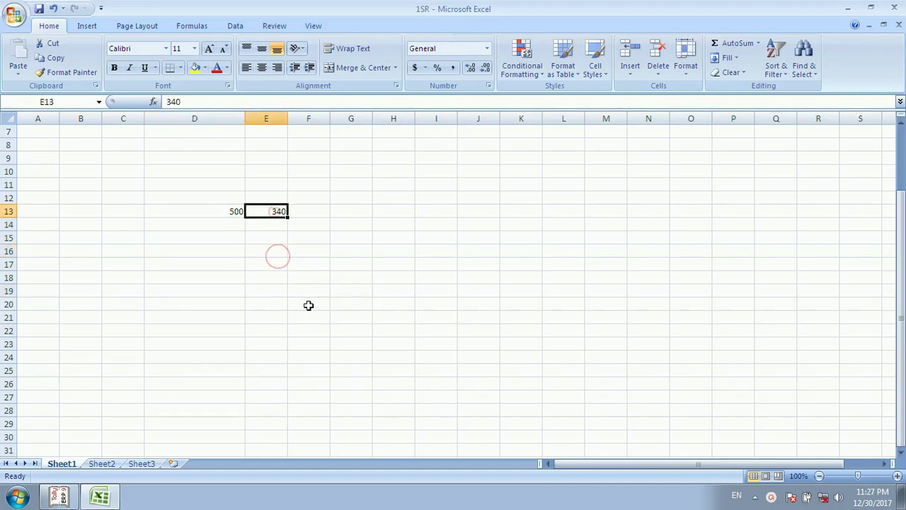
{"action": "left_click", "coordinate": [308, 291]}
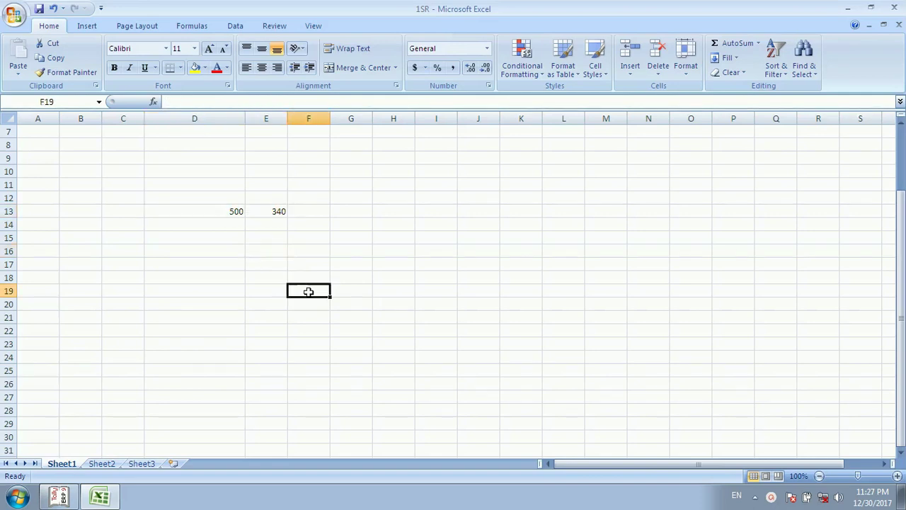
Enter the percentage formula =E13/D13*100 in cell G13
{"action": "left_click", "coordinate": [335, 212]}
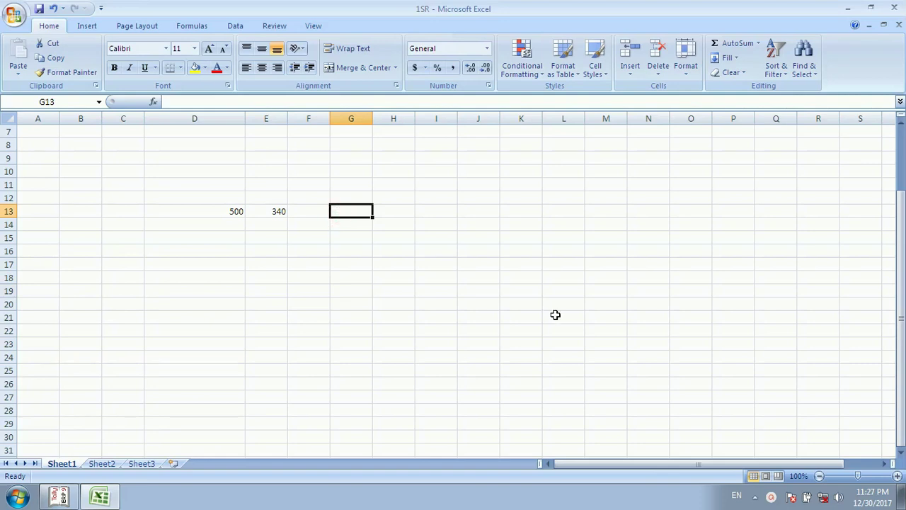
{"action": "type", "text": "="}
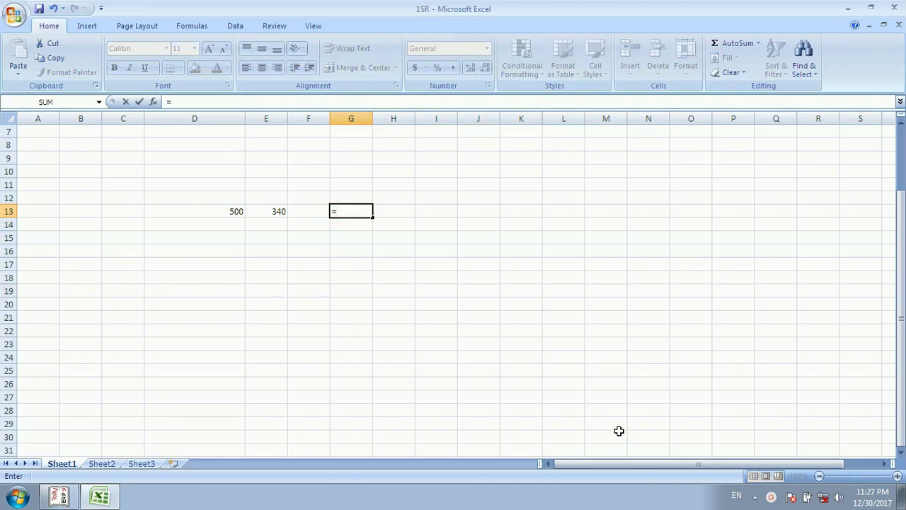
{"action": "left_click", "coordinate": [269, 216]}
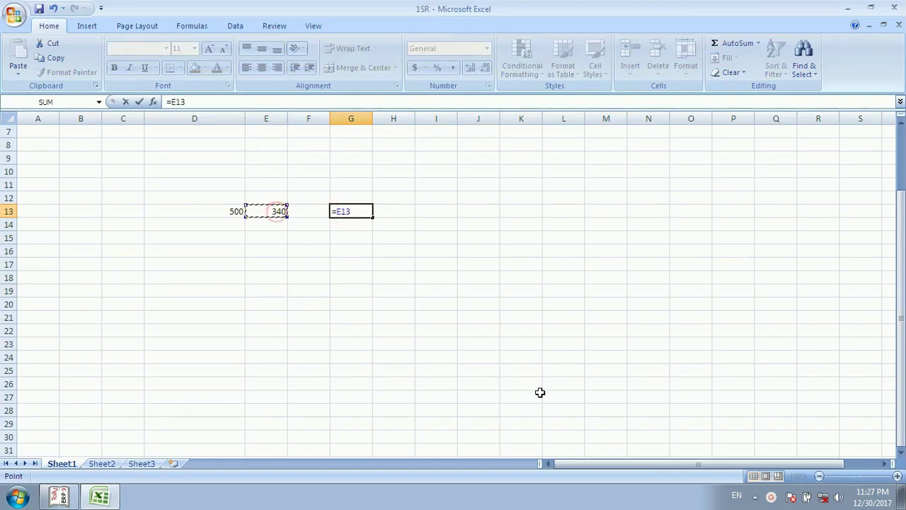
{"action": "type", "text": "/"}
{"action": "left_click", "coordinate": [224, 212]}
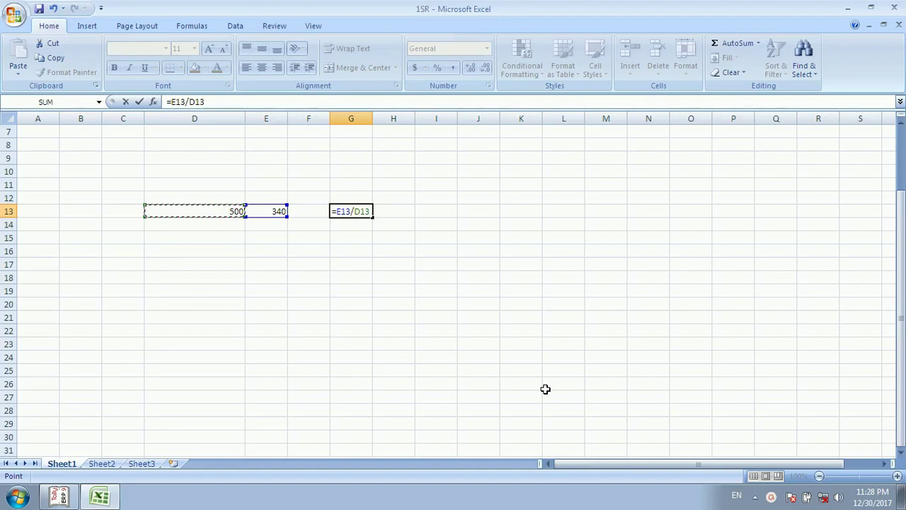
{"action": "type", "text": "*"}
{"action": "key", "text": "Return"}
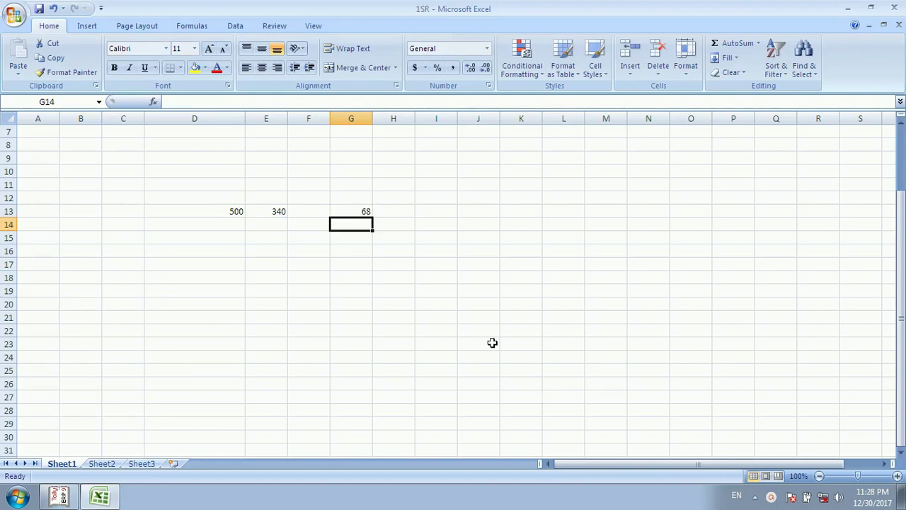
{"action": "left_click", "coordinate": [361, 211]}
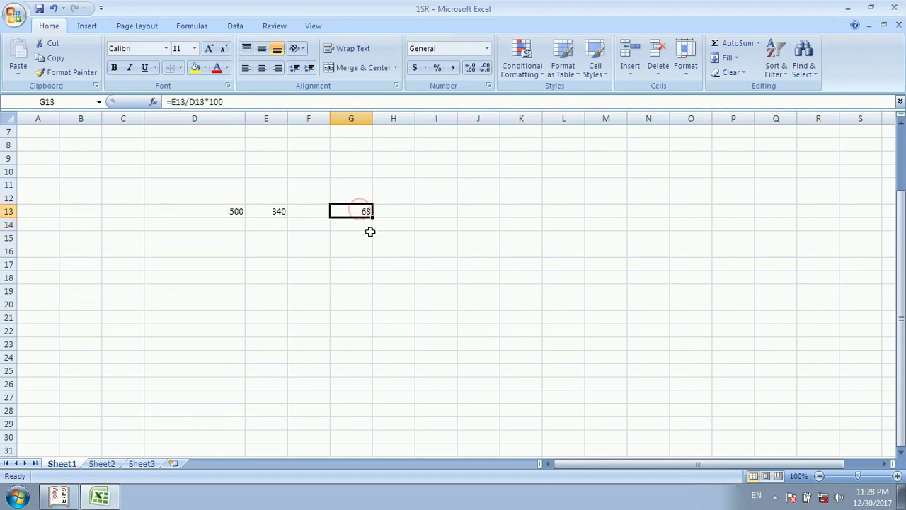
{"action": "left_click", "coordinate": [371, 260]}
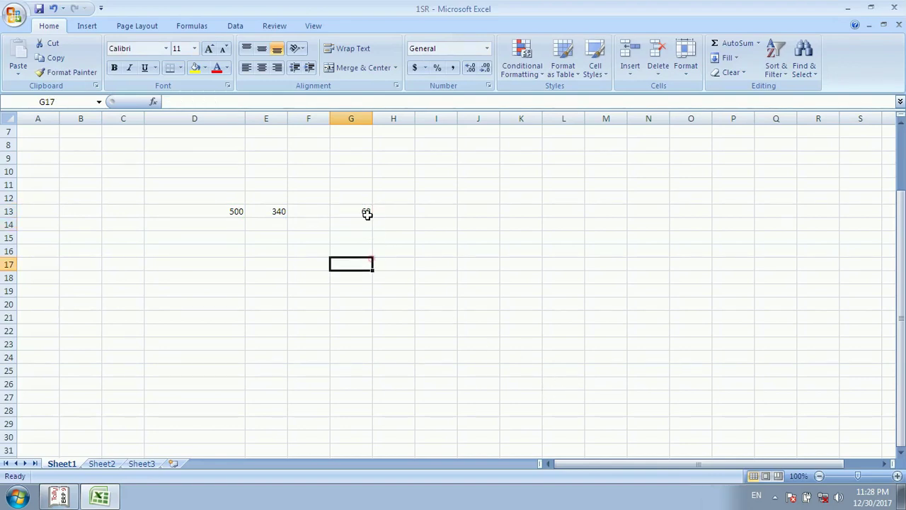
Remove the multiplication by 100 from the formula in G13, leaving =E13/D13
{"action": "left_click", "coordinate": [360, 211]}
{"action": "left_click", "coordinate": [226, 101]}
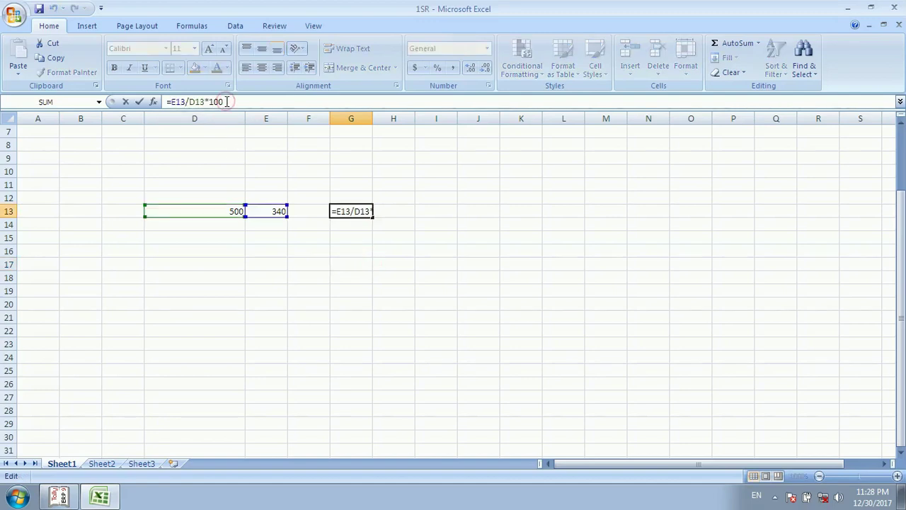
{"action": "key", "text": "BackSpace"}
{"action": "key", "text": "BackSpace"}
{"action": "key", "text": "Return"}
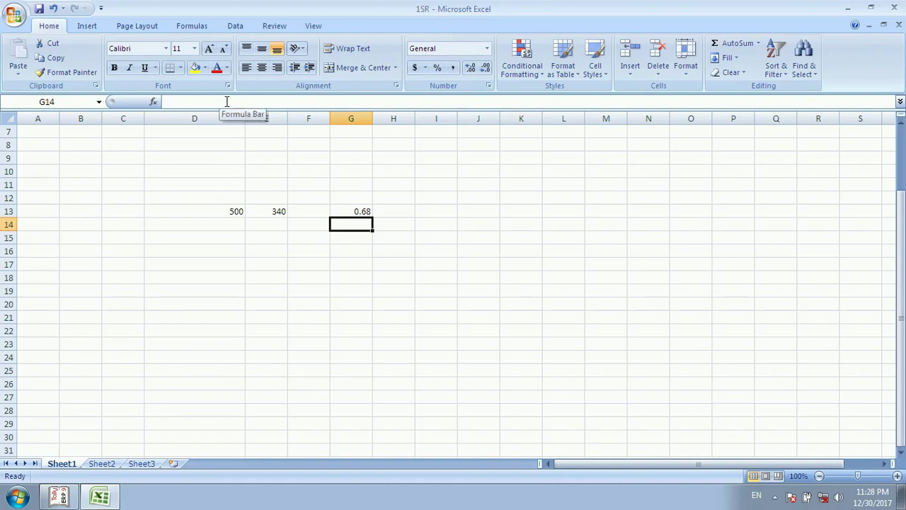
Apply the Percentage number format to the result in cell G13
{"action": "left_click", "coordinate": [351, 214]}
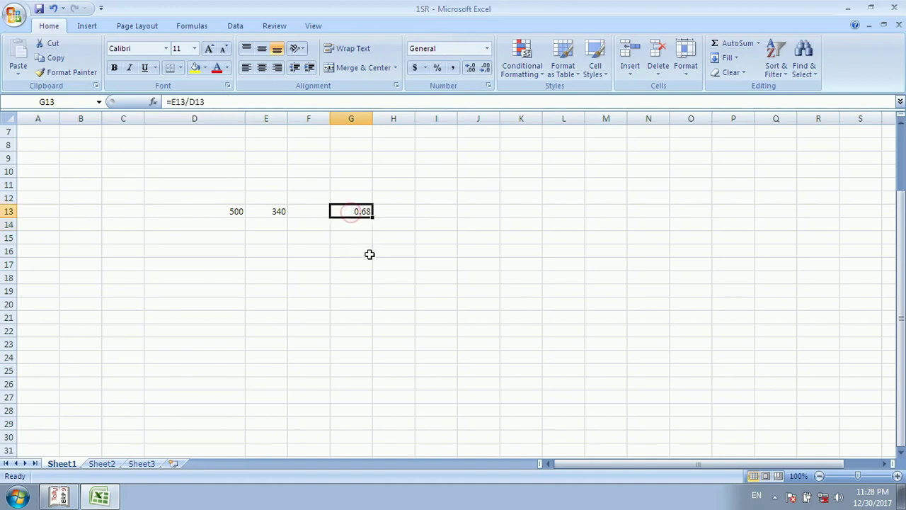
{"action": "left_click", "coordinate": [438, 69]}
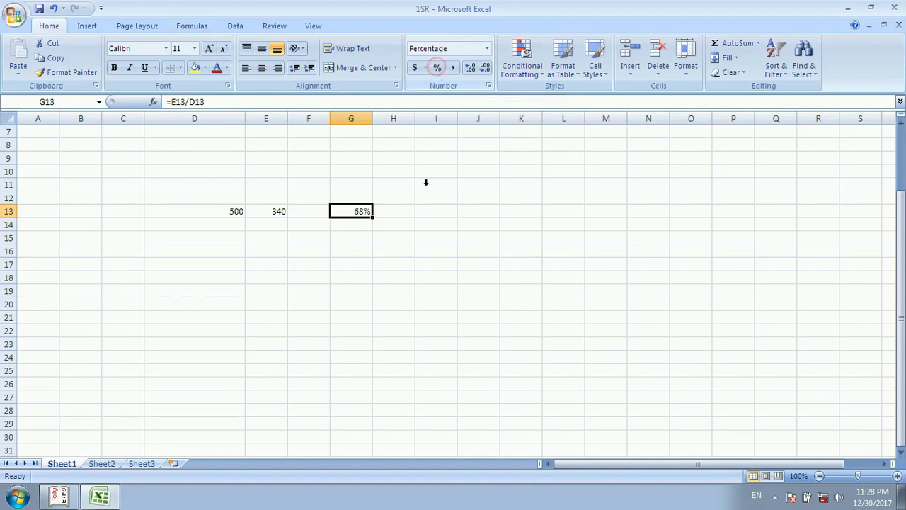
{"action": "left_click", "coordinate": [419, 237]}
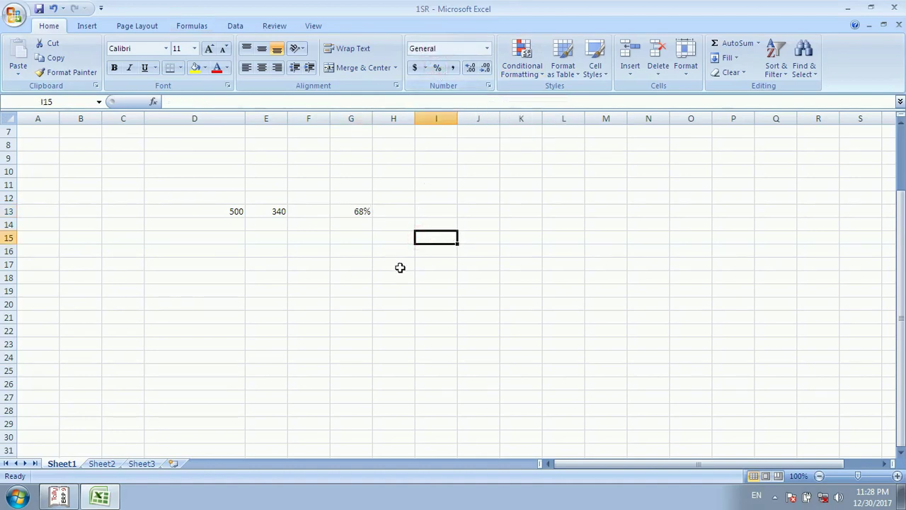
{"action": "left_click", "coordinate": [354, 264]}
{"action": "left_click", "coordinate": [361, 228]}
{"action": "left_click", "coordinate": [326, 330]}
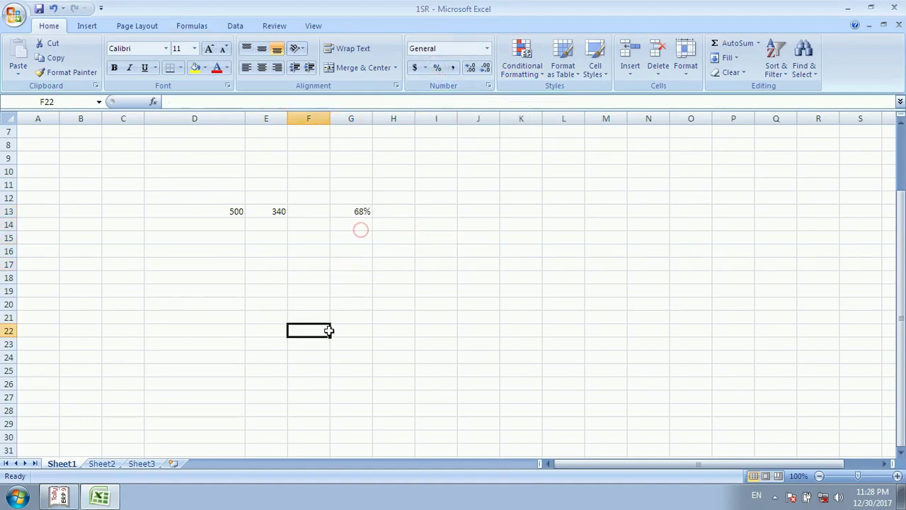
Fill the percentage formula in G13 down column G through row 25
{"action": "left_click", "coordinate": [357, 211]}
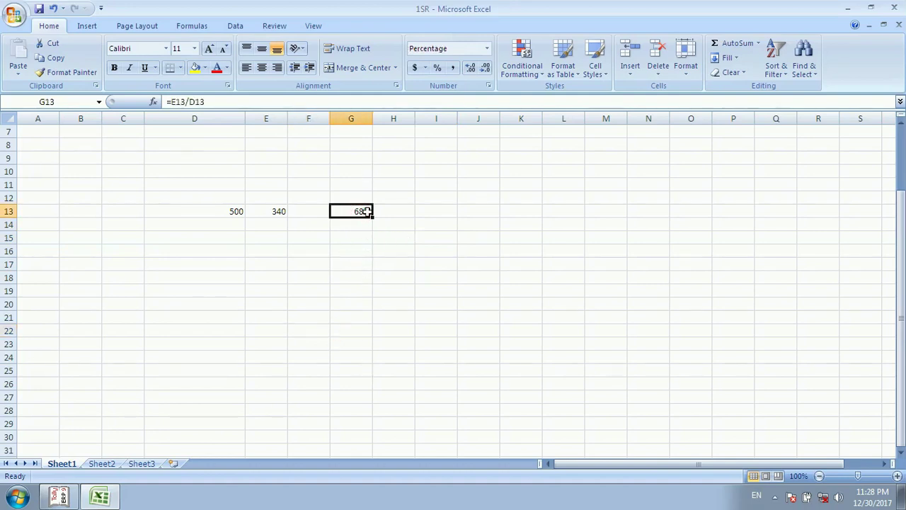
{"action": "left_click_drag", "start_coordinate": [370, 216], "coordinate": [374, 375]}
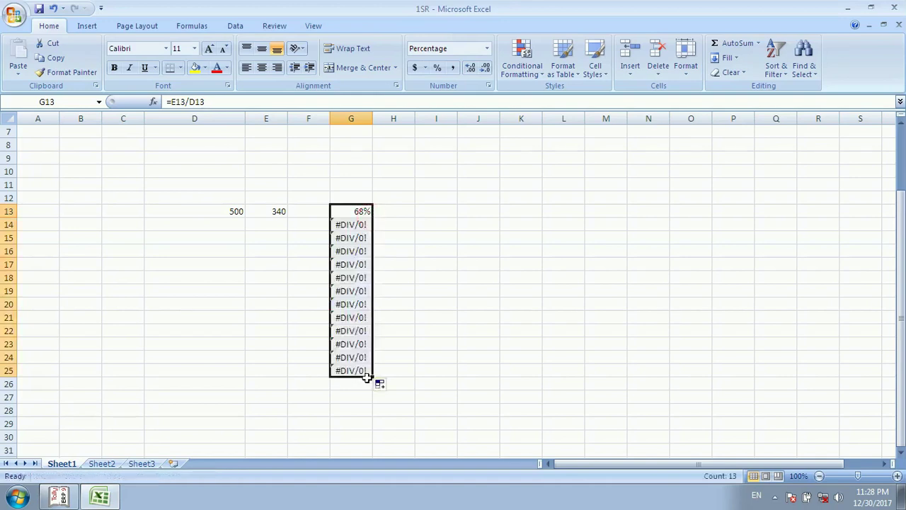
{"action": "left_click", "coordinate": [419, 303]}
Add a second pair of numbers in row 14, with 500 in D14 and 300 in E14
{"action": "left_click", "coordinate": [235, 223]}
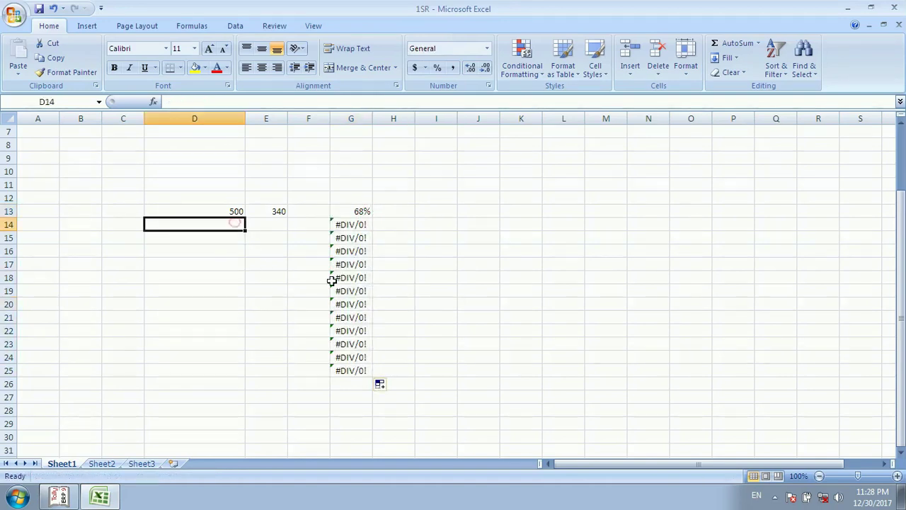
{"action": "type", "text": "500"}
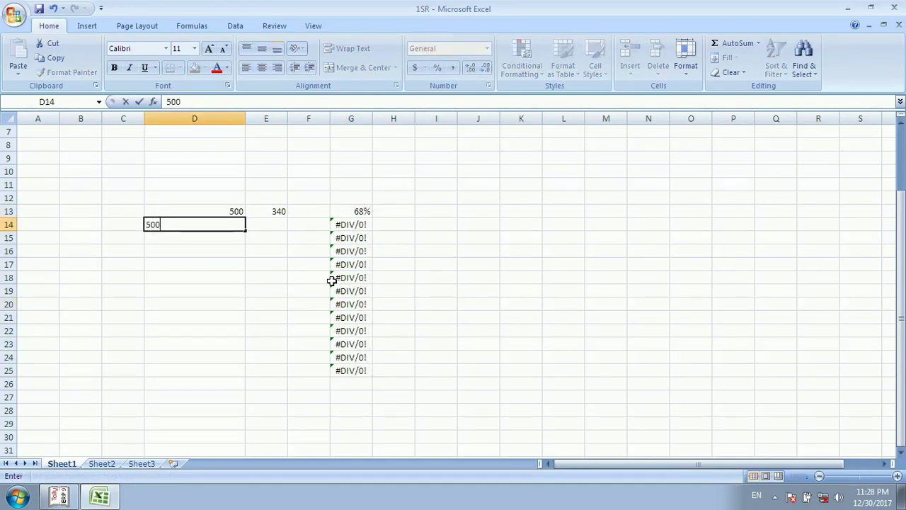
{"action": "key", "text": "Tab"}
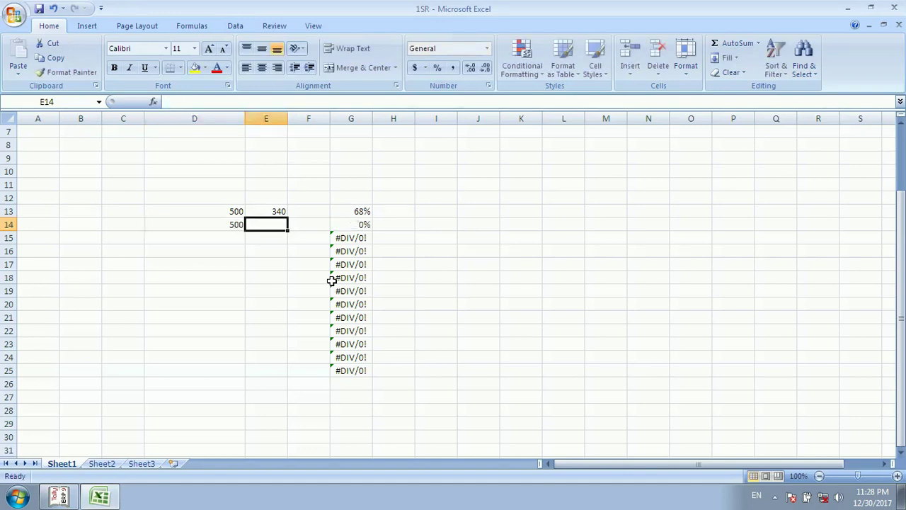
{"action": "type", "text": "300"}
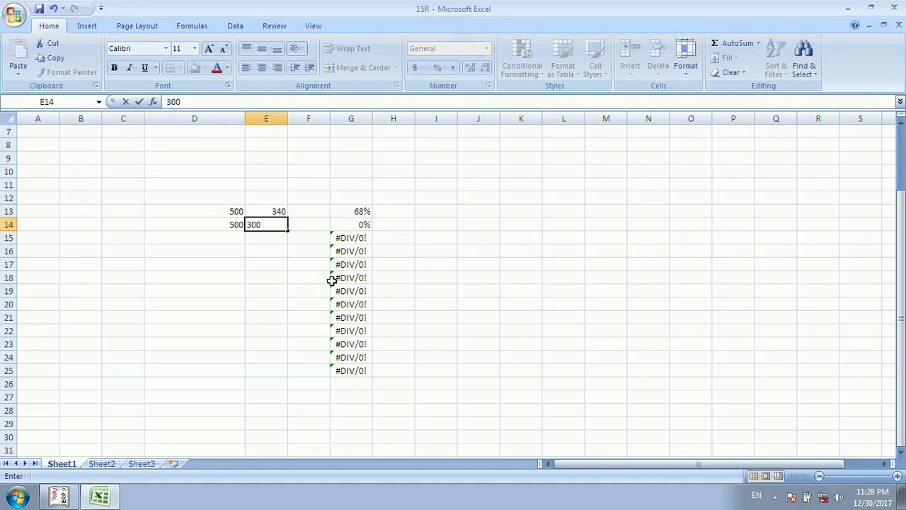
{"action": "key", "text": "Tab"}
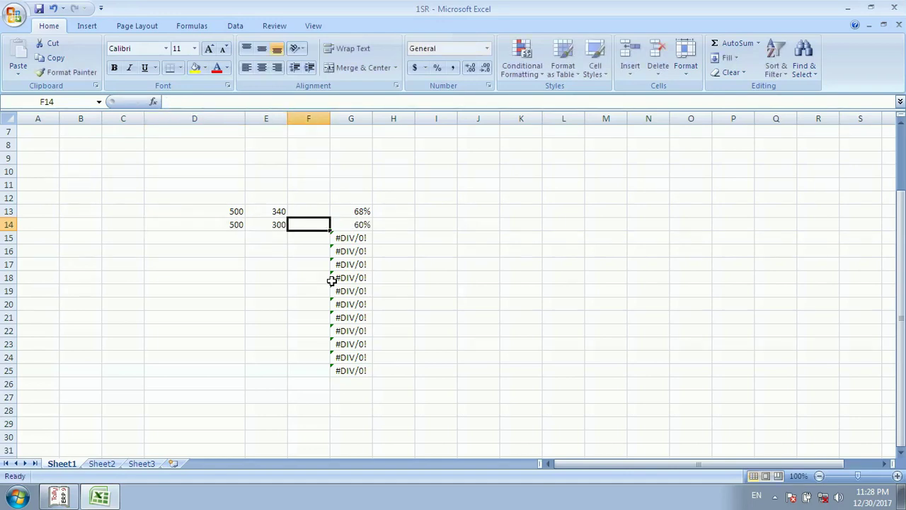
{"action": "left_click", "coordinate": [311, 315]}
{"action": "left_click", "coordinate": [376, 271]}
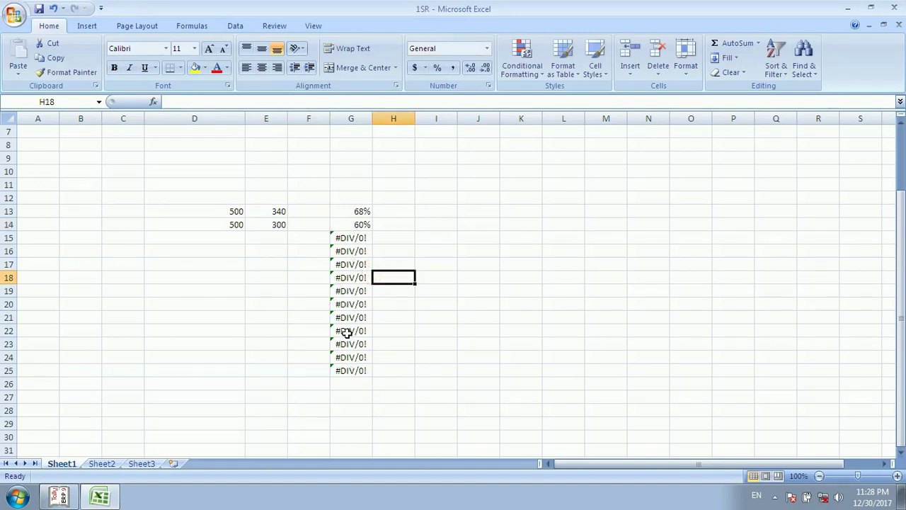
{"action": "left_click", "coordinate": [408, 326]}
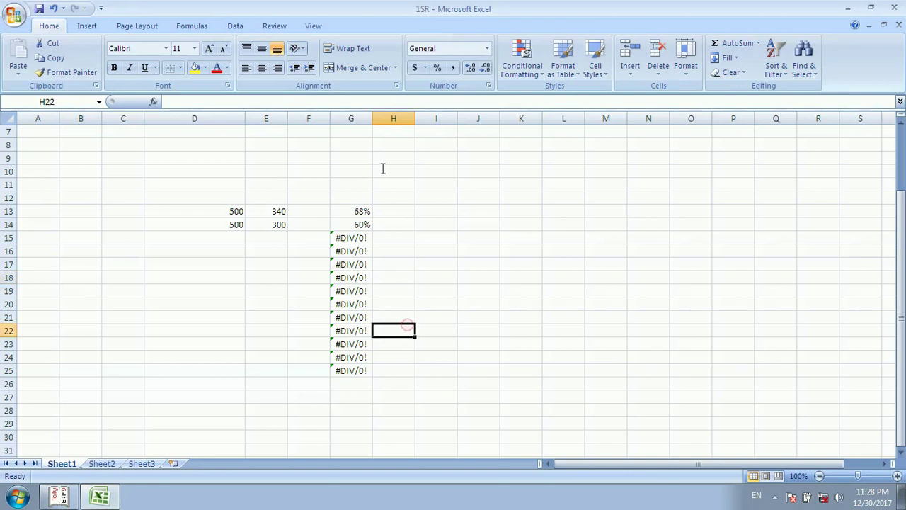
{"action": "left_click", "coordinate": [425, 240]}
Enter the formula =E13/$D$13 in cell H13, using an absolute reference for the divisor
{"action": "left_click", "coordinate": [406, 210]}
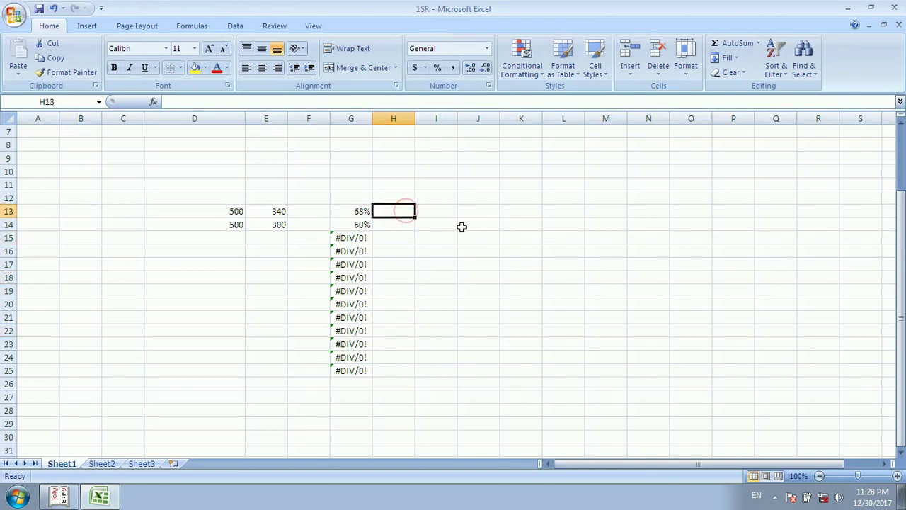
{"action": "type", "text": "="}
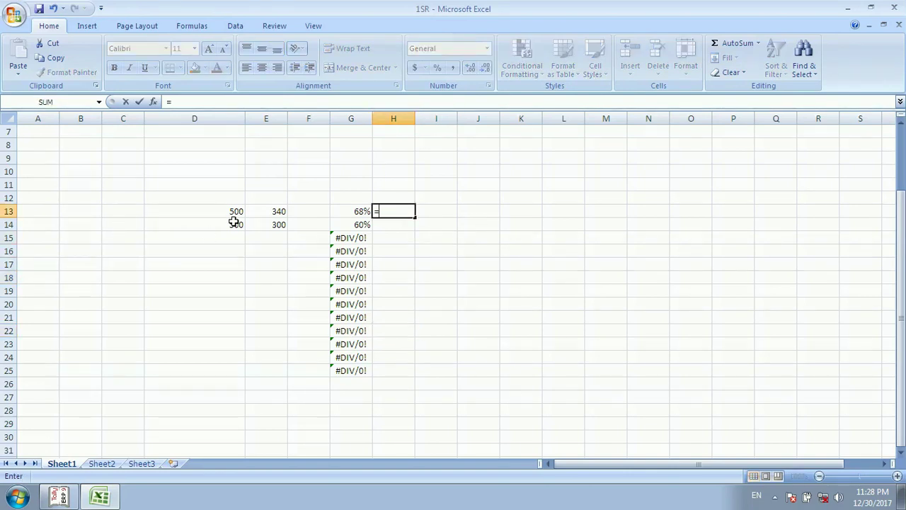
{"action": "left_click", "coordinate": [276, 206]}
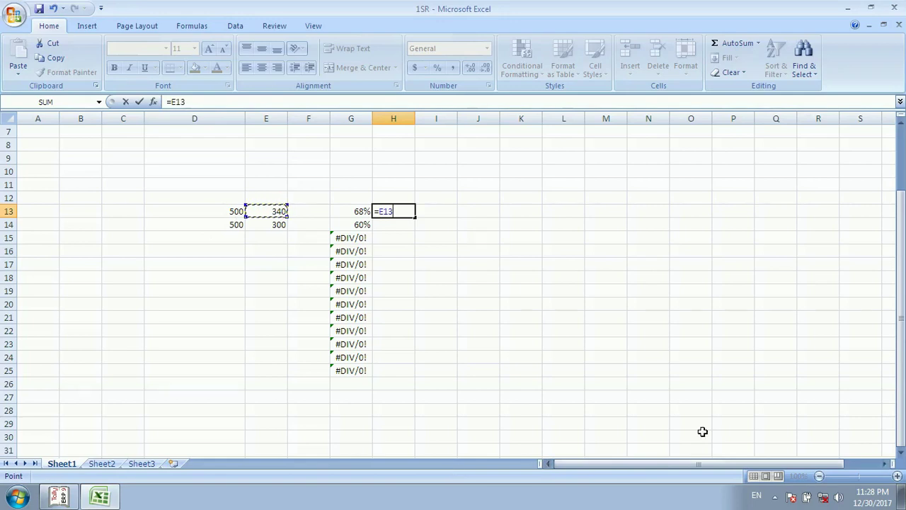
{"action": "type", "text": "/$d$"}
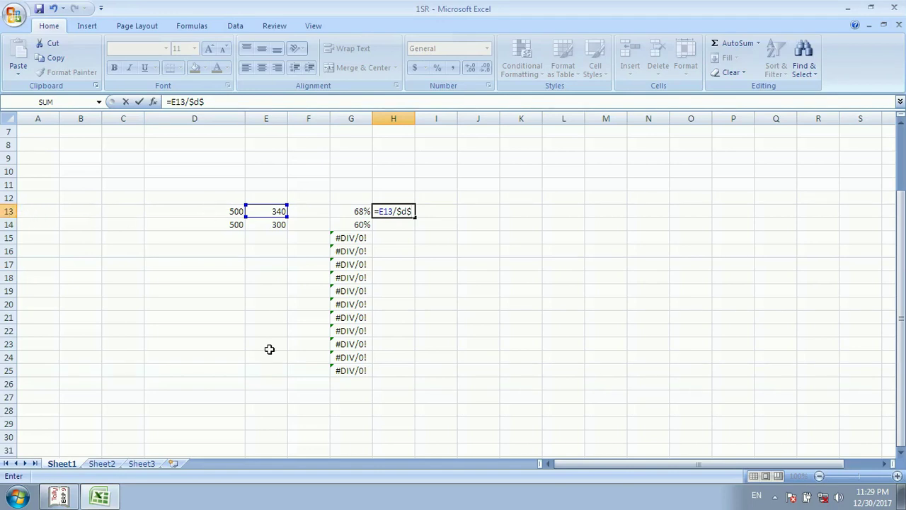
{"action": "type", "text": "3"}
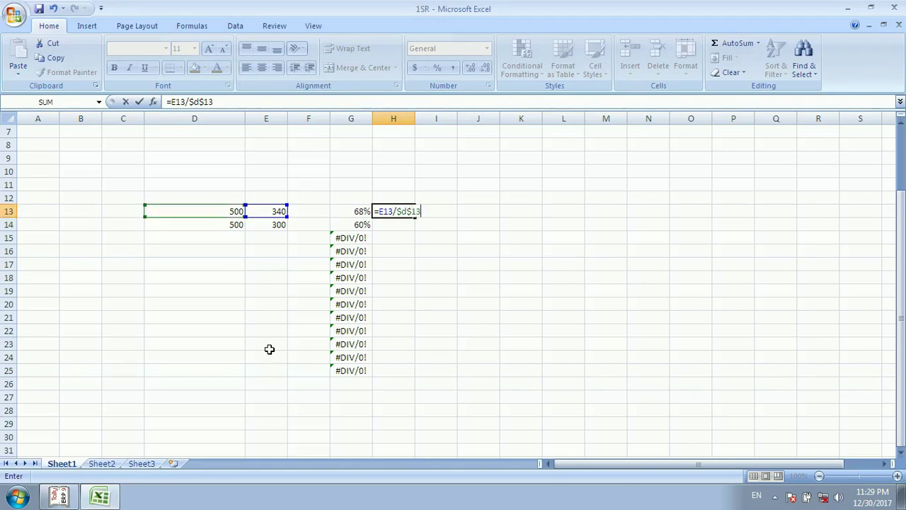
{"action": "key", "text": "Return"}
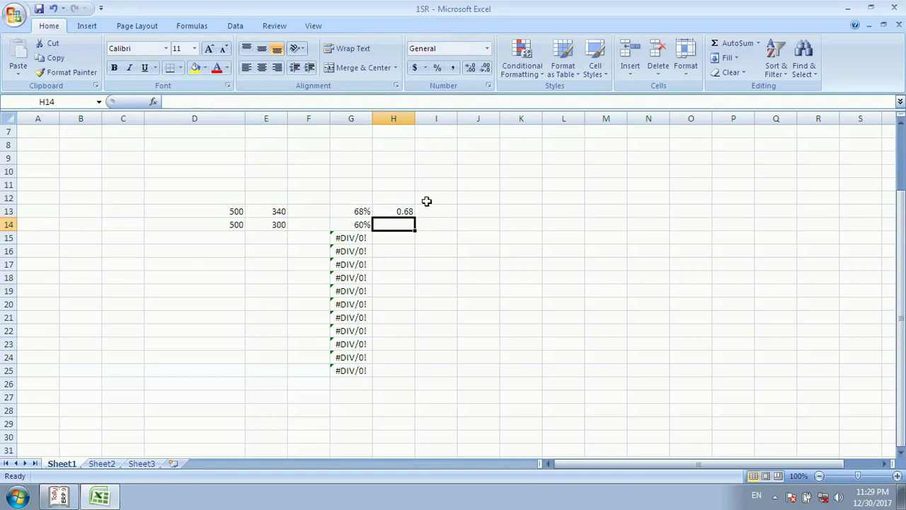
Apply the Percentage number format to the result in cell H13
{"action": "left_click", "coordinate": [399, 210]}
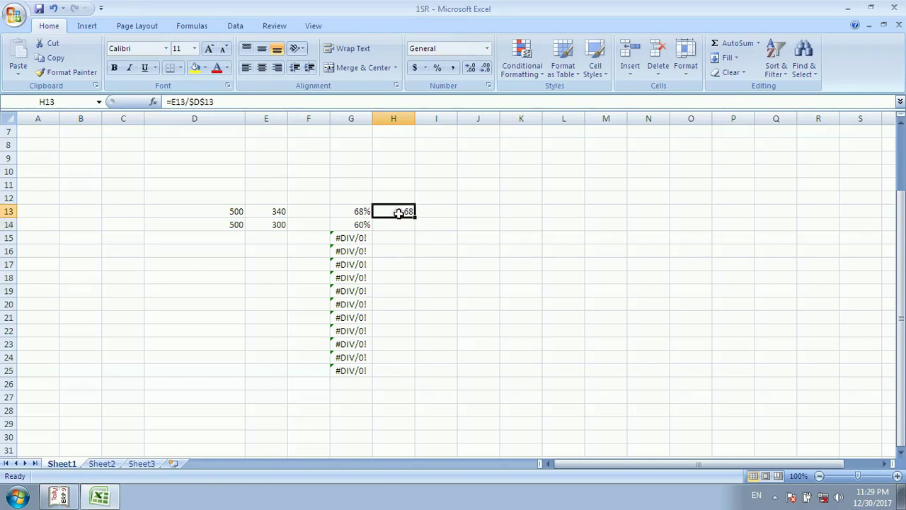
{"action": "left_click", "coordinate": [438, 68]}
{"action": "left_click", "coordinate": [438, 266]}
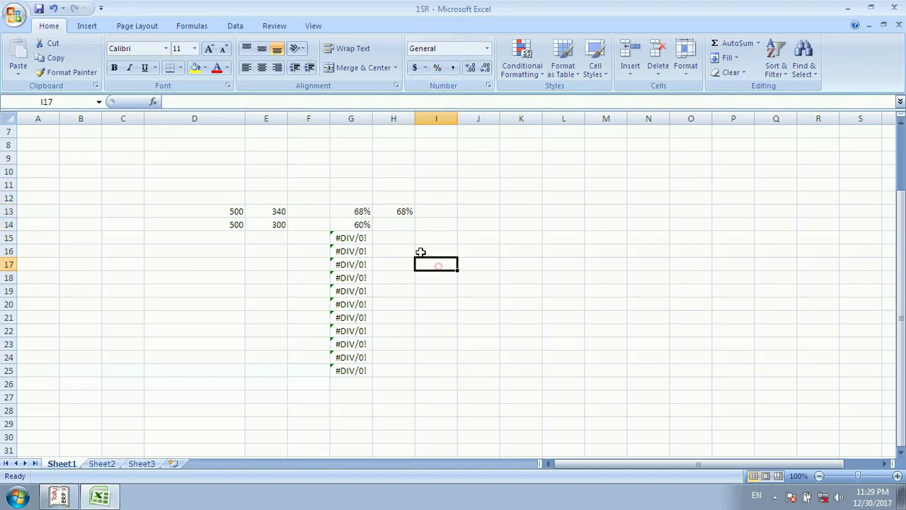
Fill the absolute-reference percentage formula in H13 down column H through row 25
{"action": "left_click", "coordinate": [397, 210]}
{"action": "left_click_drag", "start_coordinate": [414, 217], "coordinate": [415, 373]}
{"action": "left_click", "coordinate": [480, 368]}
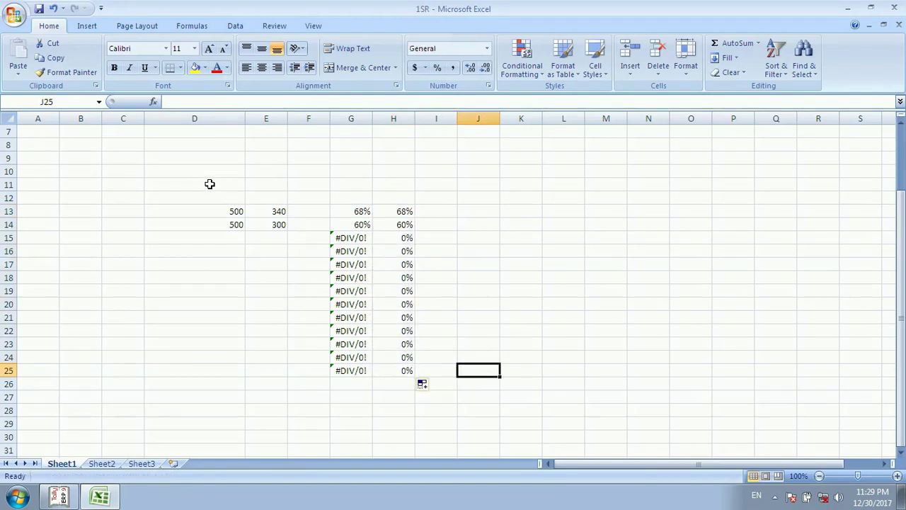
{"action": "left_click", "coordinate": [222, 216]}
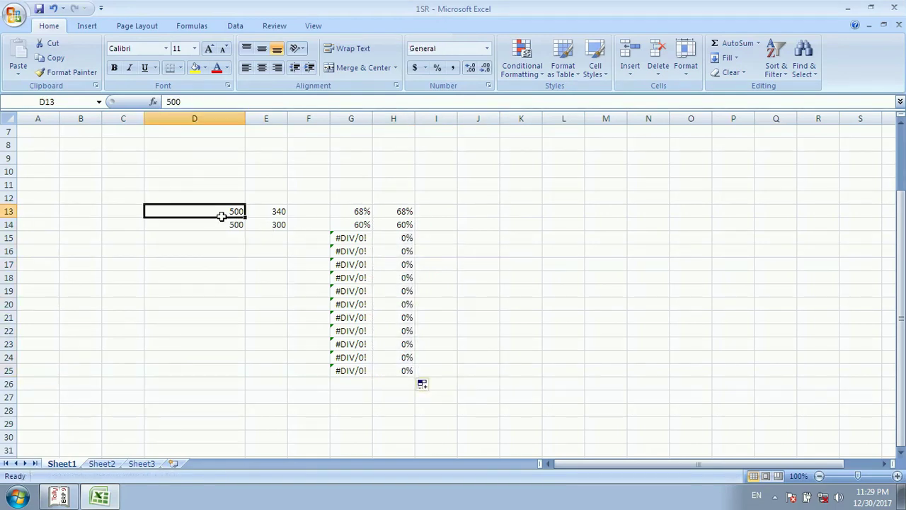
{"action": "left_click", "coordinate": [274, 207]}
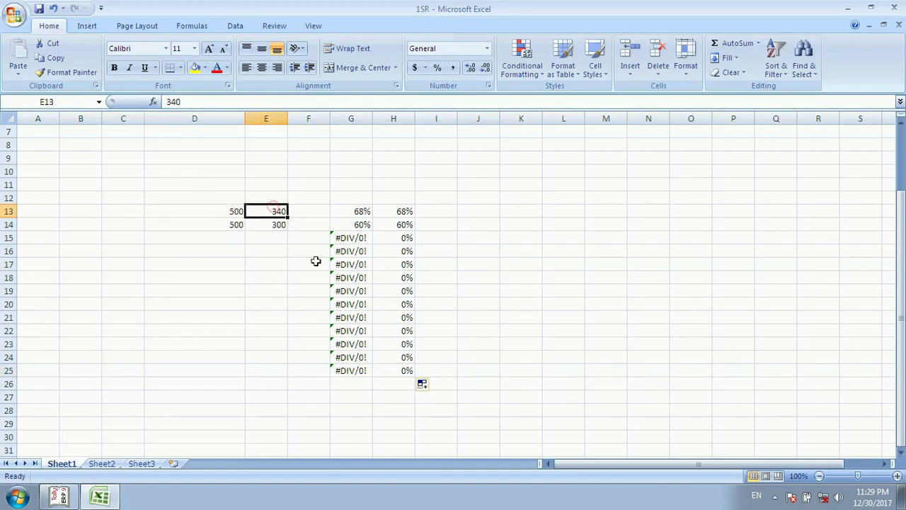
{"action": "left_click", "coordinate": [453, 245]}
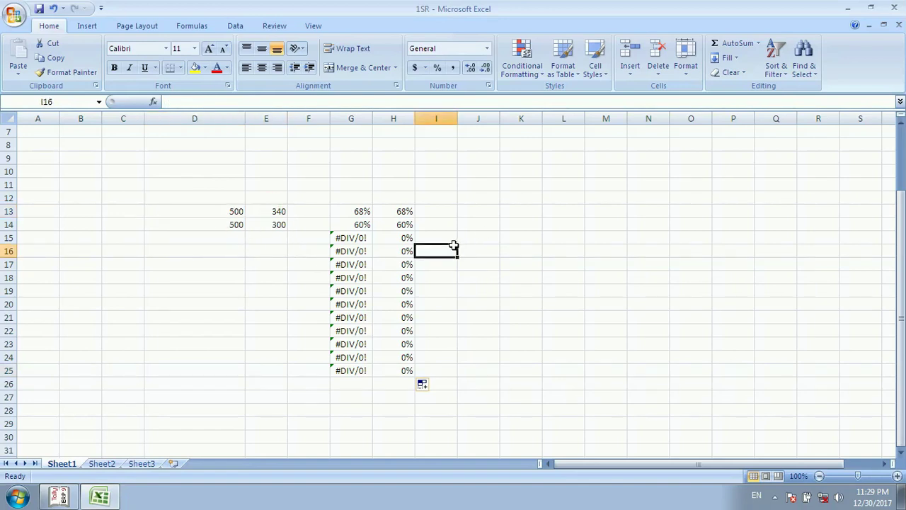
Enter 600 in cell J10 as the base amount and 49 in cell K12 as the percentage figure
{"action": "left_click", "coordinate": [474, 175]}
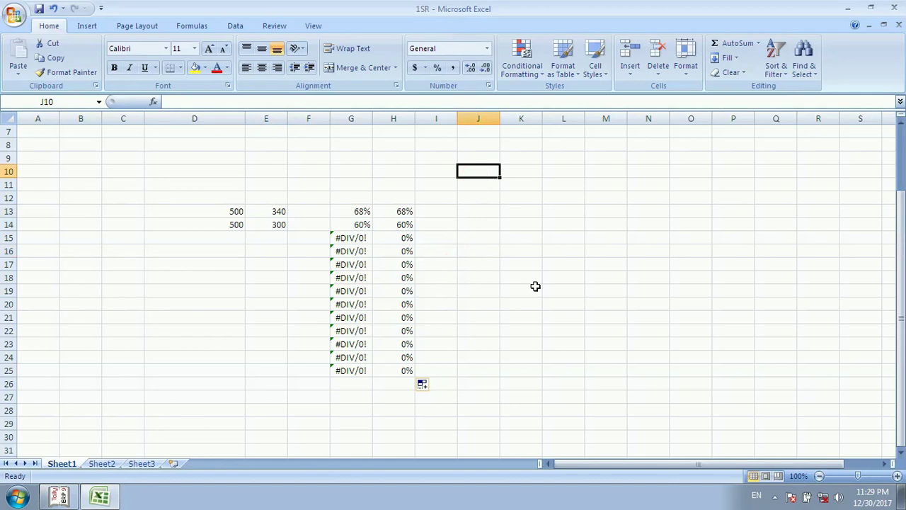
{"action": "type", "text": "6"}
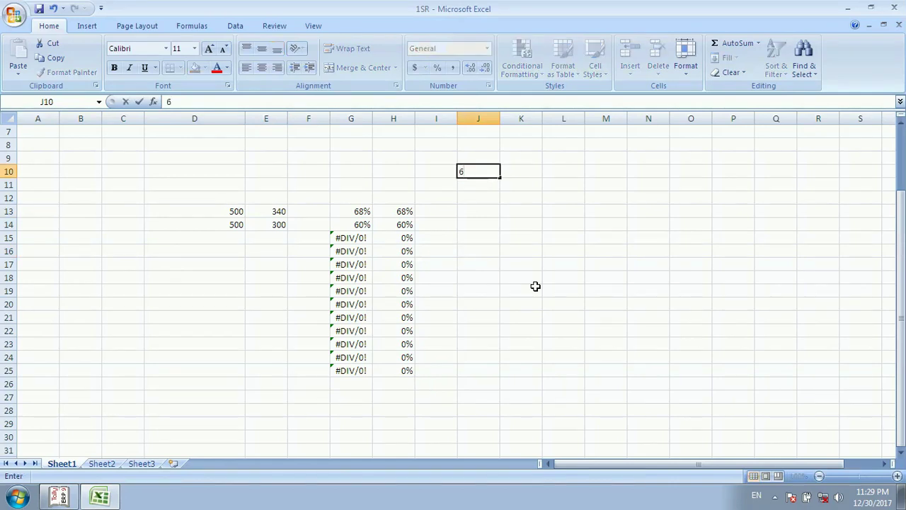
{"action": "type", "text": "00"}
{"action": "left_click", "coordinate": [514, 194]}
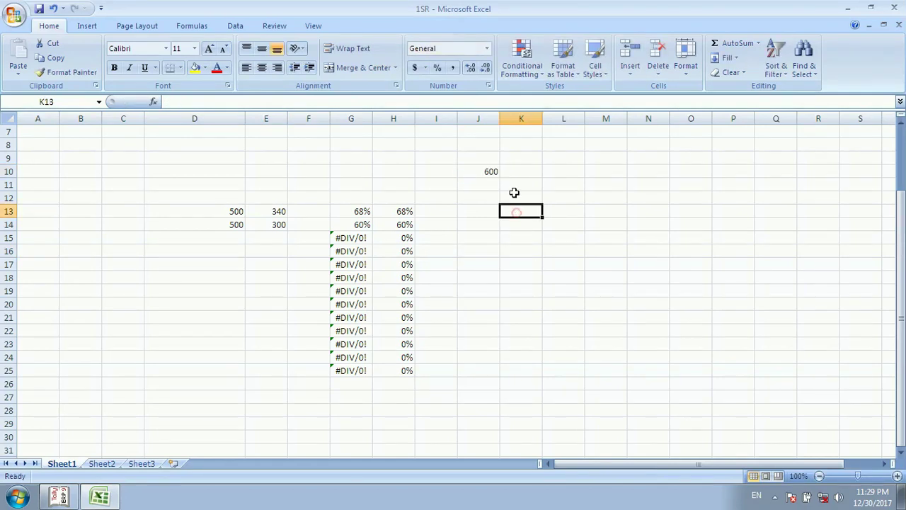
{"action": "type", "text": "4"}
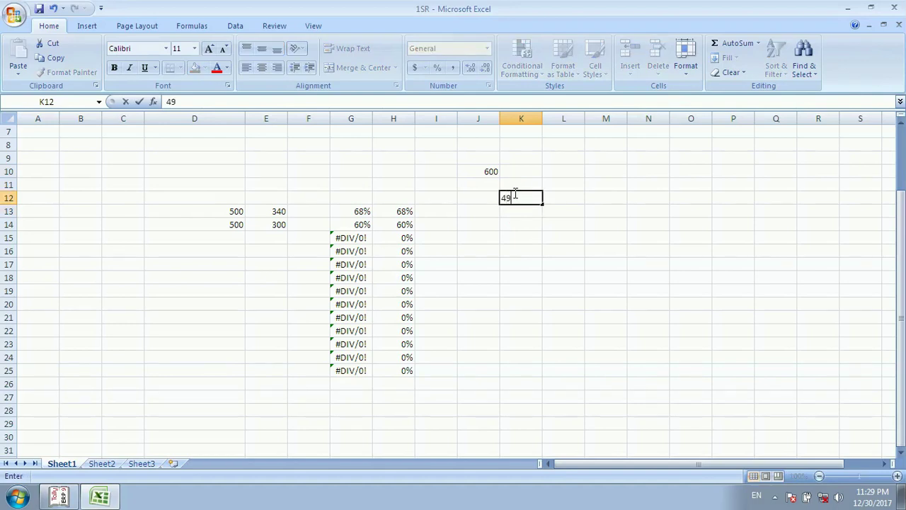
{"action": "type", "text": "9"}
{"action": "left_click", "coordinate": [531, 263]}
Enter the formula =J10*K12/100 in cell L11 to calculate the percentage of the base amount
{"action": "left_click", "coordinate": [558, 197]}
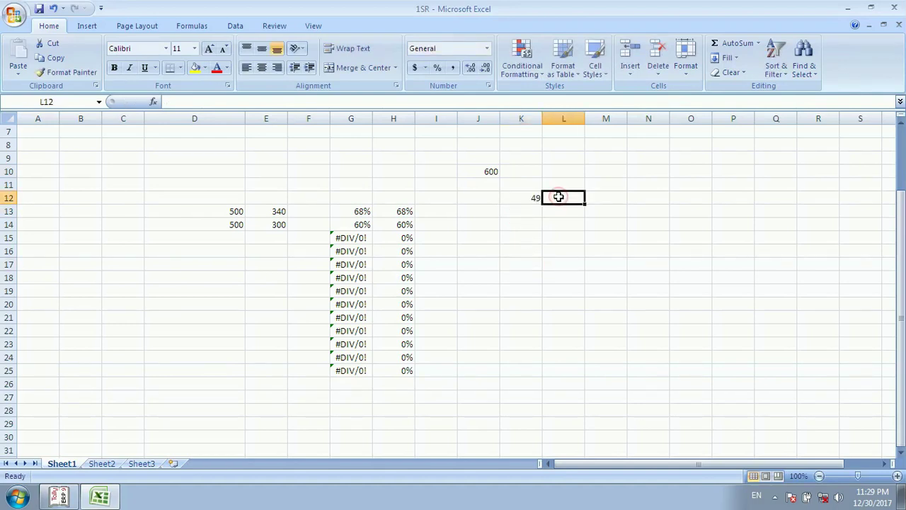
{"action": "left_click", "coordinate": [559, 184]}
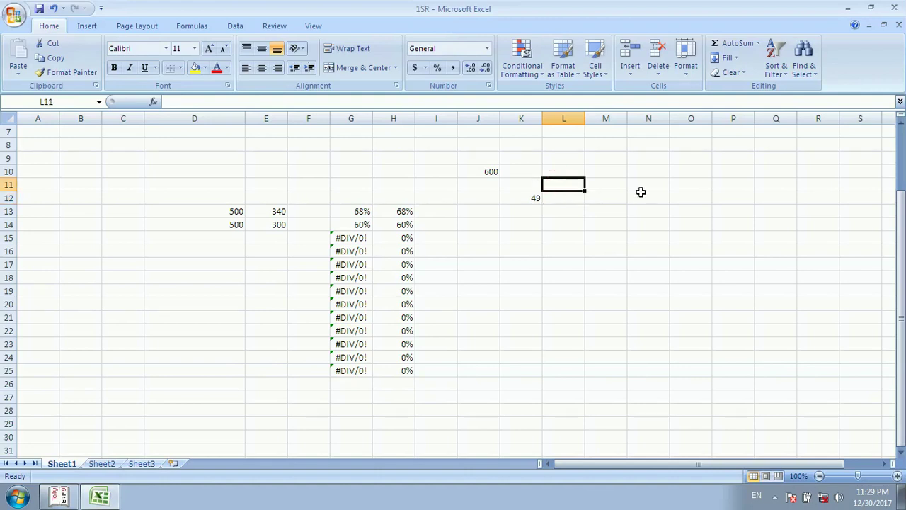
{"action": "type", "text": "="}
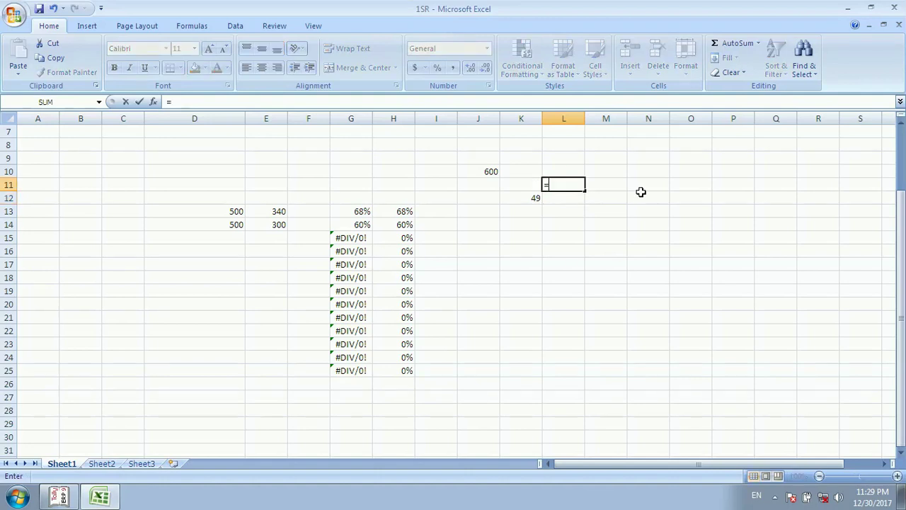
{"action": "left_click", "coordinate": [489, 172]}
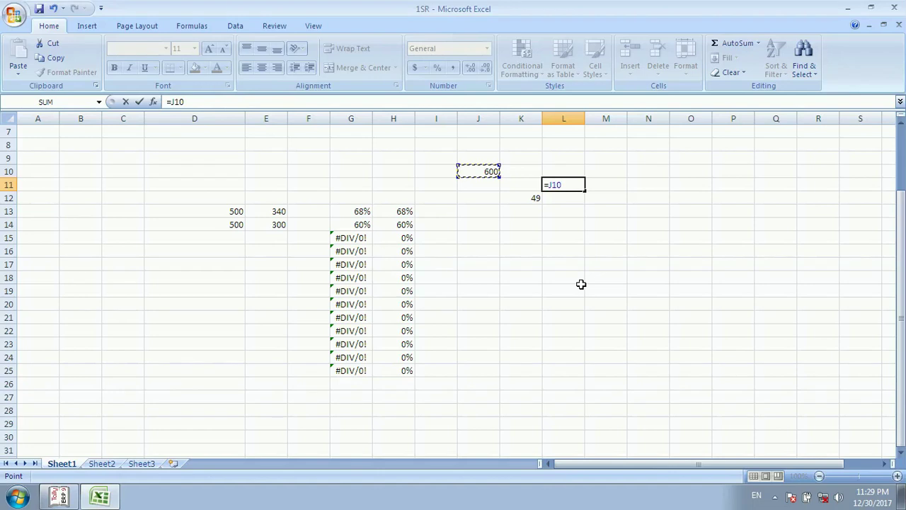
{"action": "type", "text": "*"}
{"action": "left_click", "coordinate": [535, 197]}
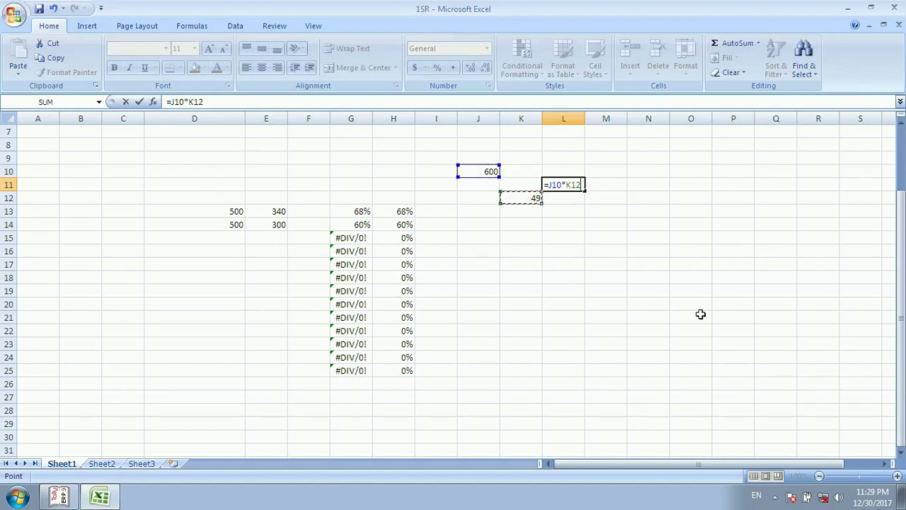
{"action": "type", "text": "/100"}
{"action": "key", "text": "Return"}
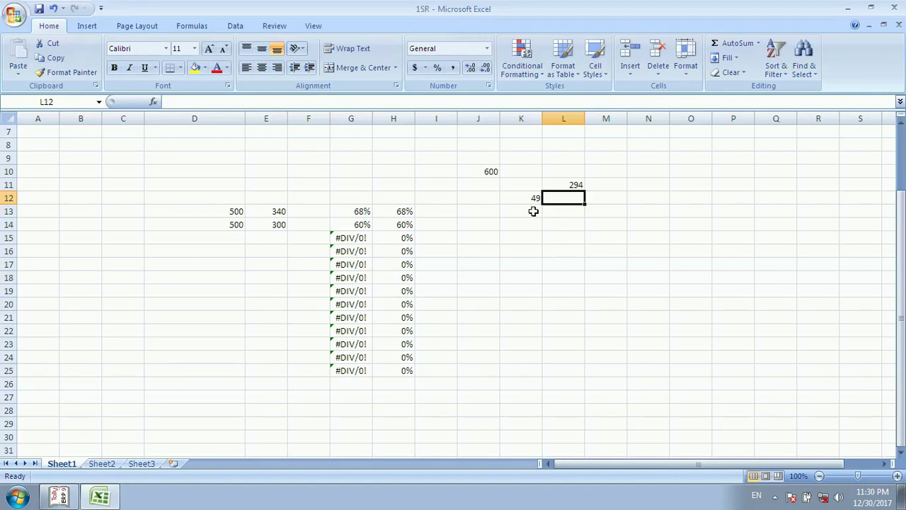
{"action": "left_click", "coordinate": [549, 276]}
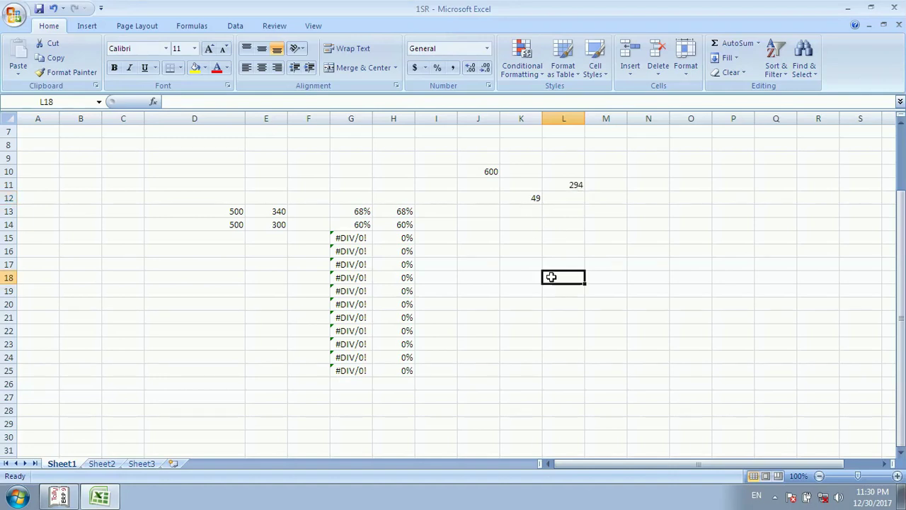
{"action": "left_click", "coordinate": [530, 207]}
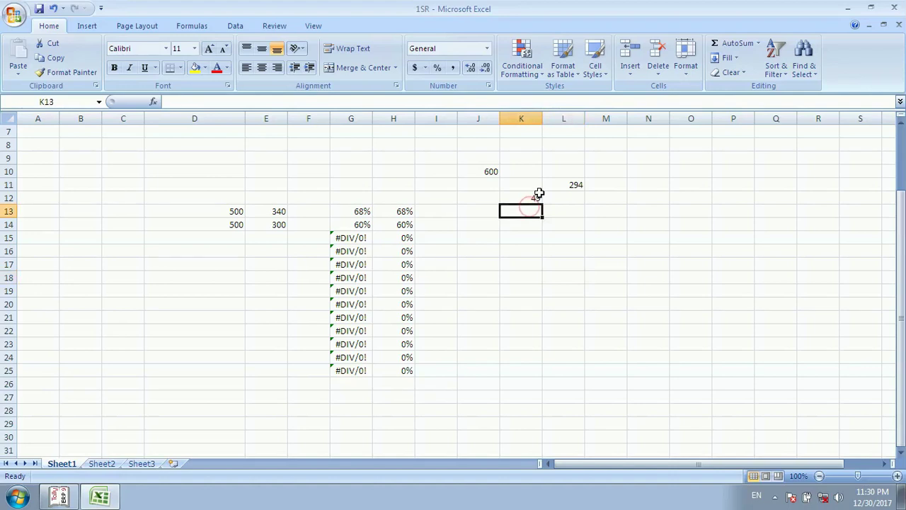
{"action": "left_click", "coordinate": [573, 186]}
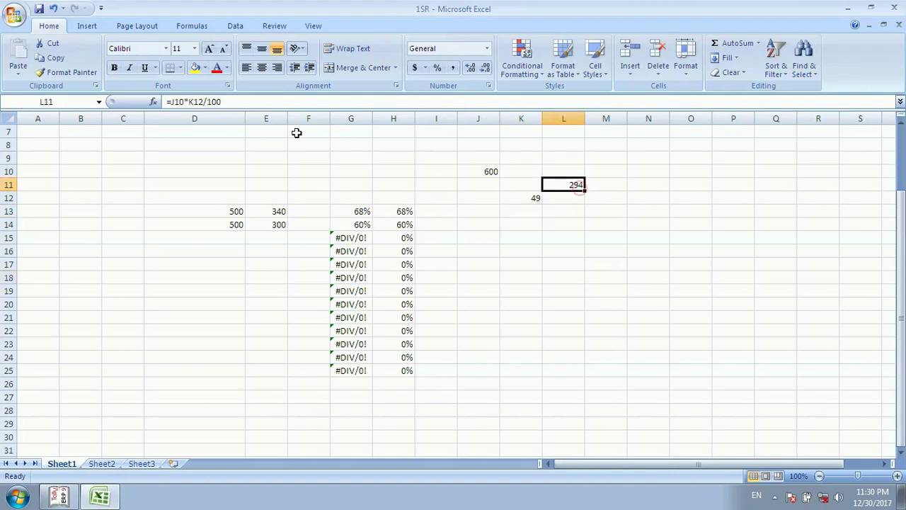
Enter 49% in cell K13, including the percent sign
{"action": "left_click", "coordinate": [520, 207]}
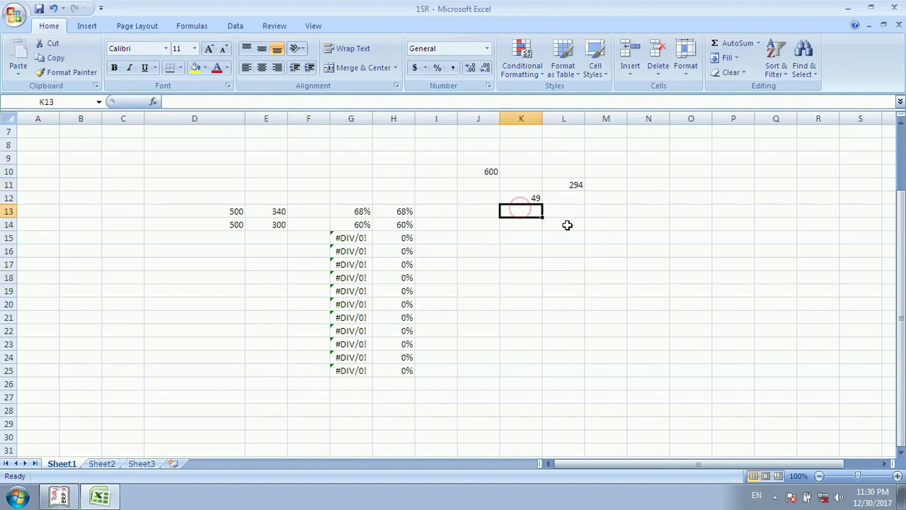
{"action": "type", "text": "49"}
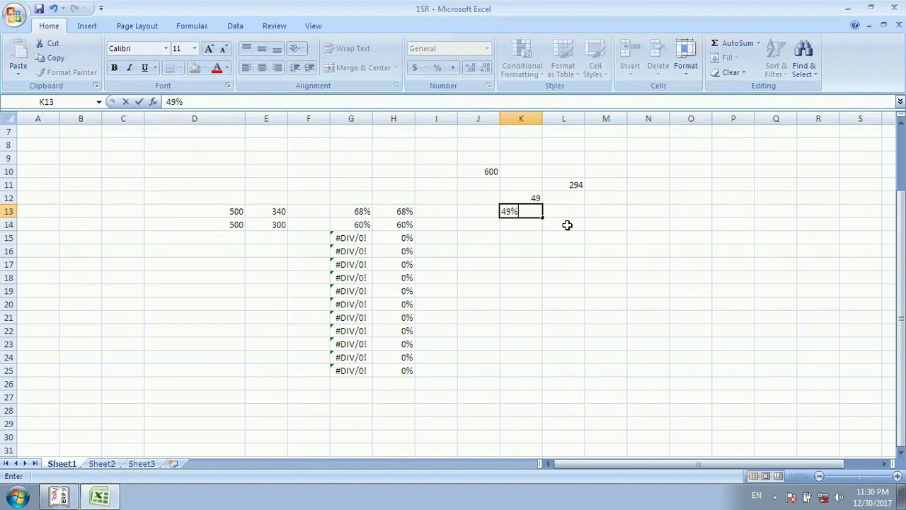
{"action": "left_click", "coordinate": [565, 276]}
Enter the formula =J10*K13/100 in cell L13, multiplying the base amount by the 49% cell
{"action": "left_click", "coordinate": [566, 211]}
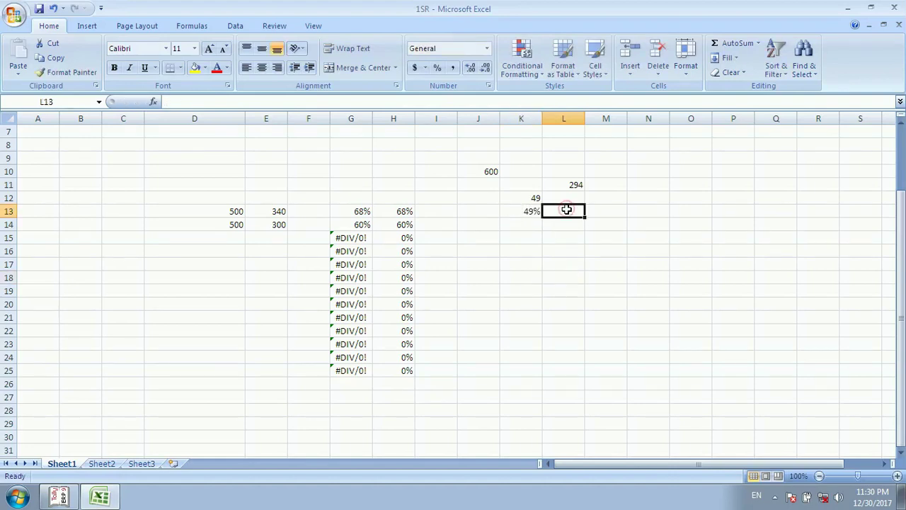
{"action": "type", "text": "="}
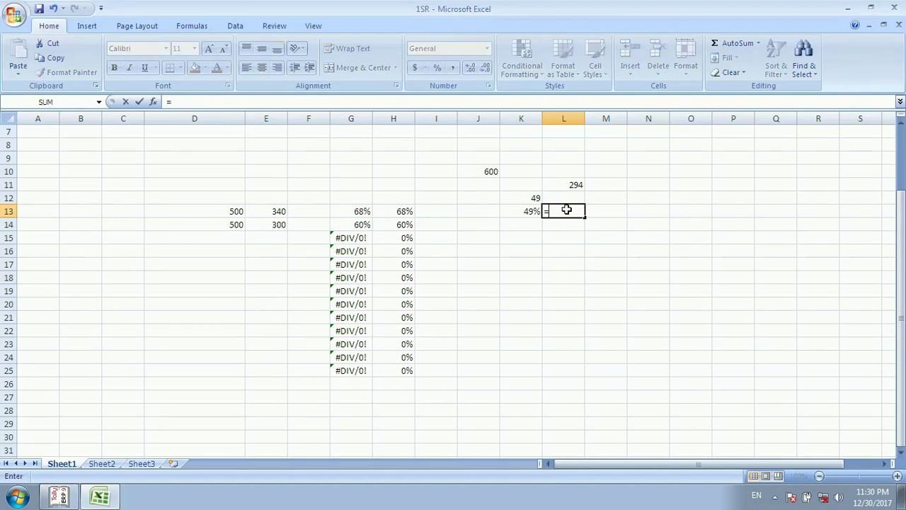
{"action": "left_click", "coordinate": [482, 170]}
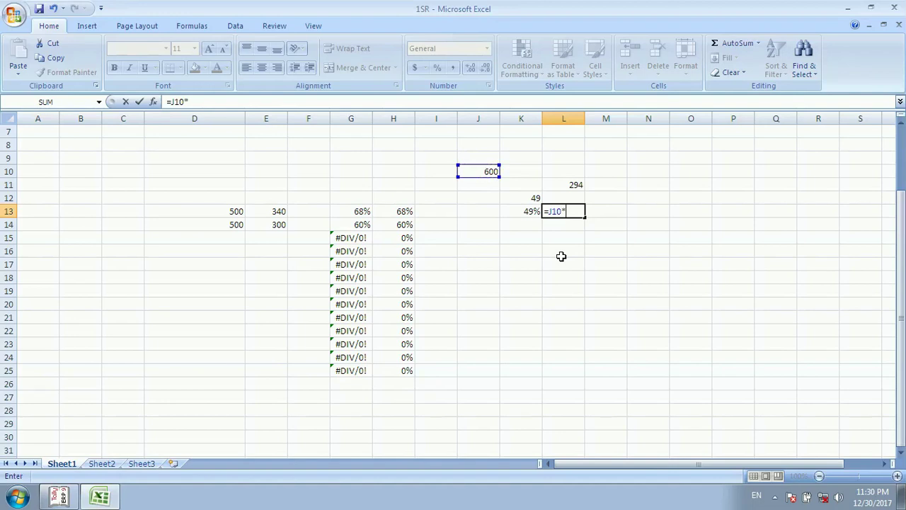
{"action": "left_click", "coordinate": [530, 211]}
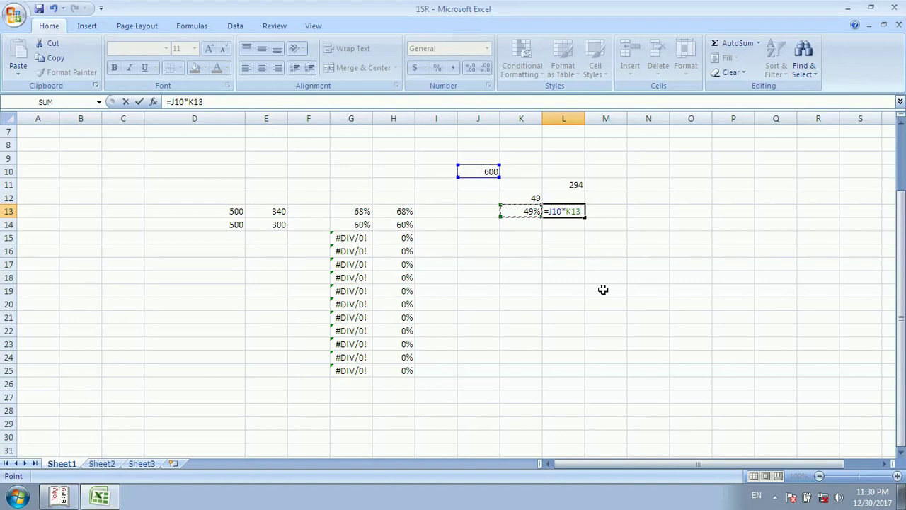
{"action": "type", "text": "/100"}
{"action": "key", "text": "Return"}
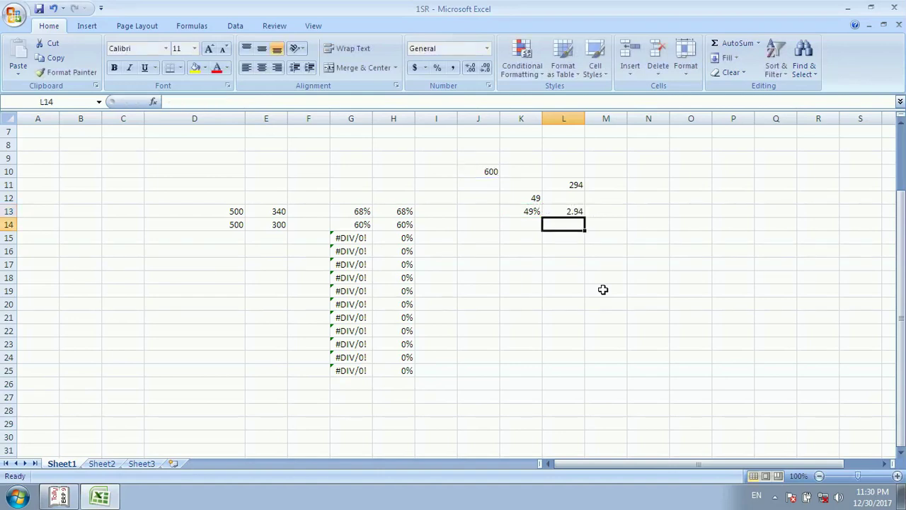
Remove the /100 division from the formula in L13, leaving =J10*K13
{"action": "left_click", "coordinate": [572, 211]}
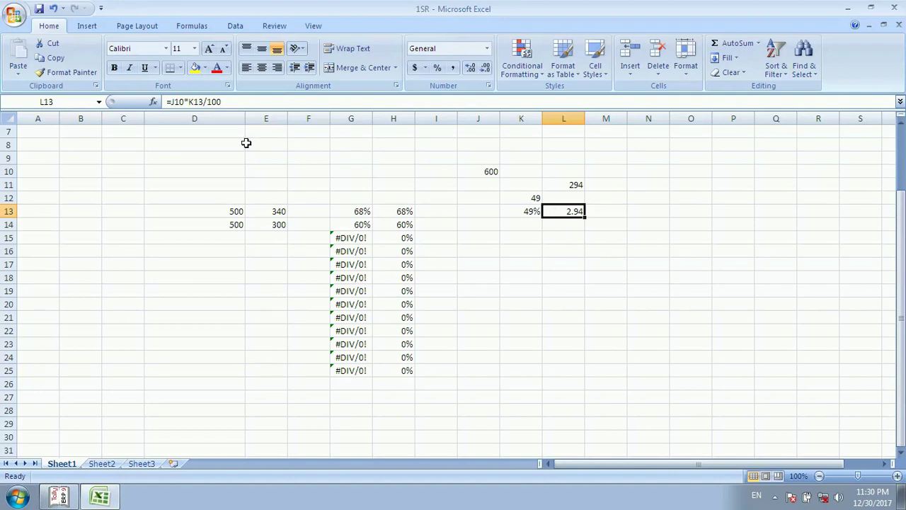
{"action": "left_click", "coordinate": [240, 104]}
{"action": "key", "text": "BackSpace"}
{"action": "key", "text": "BackSpace"}
{"action": "key", "text": "BackSpace"}
{"action": "key", "text": "BackSpace"}
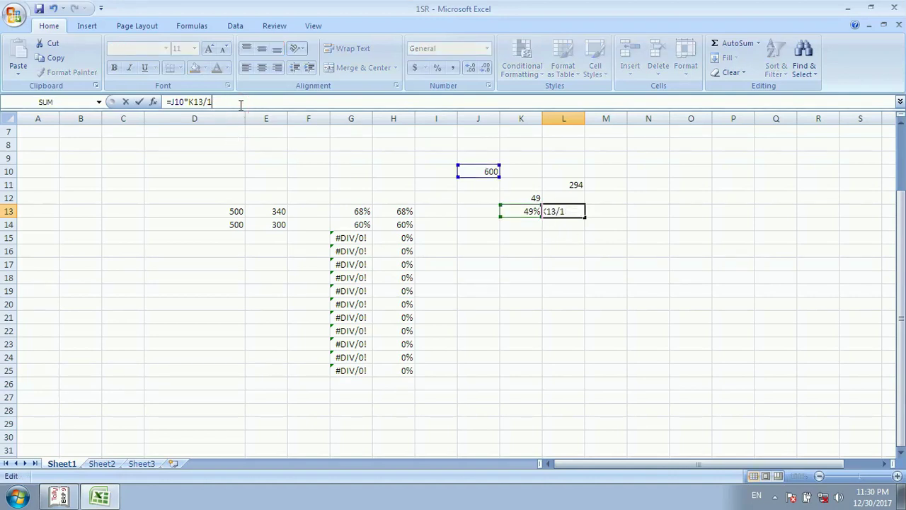
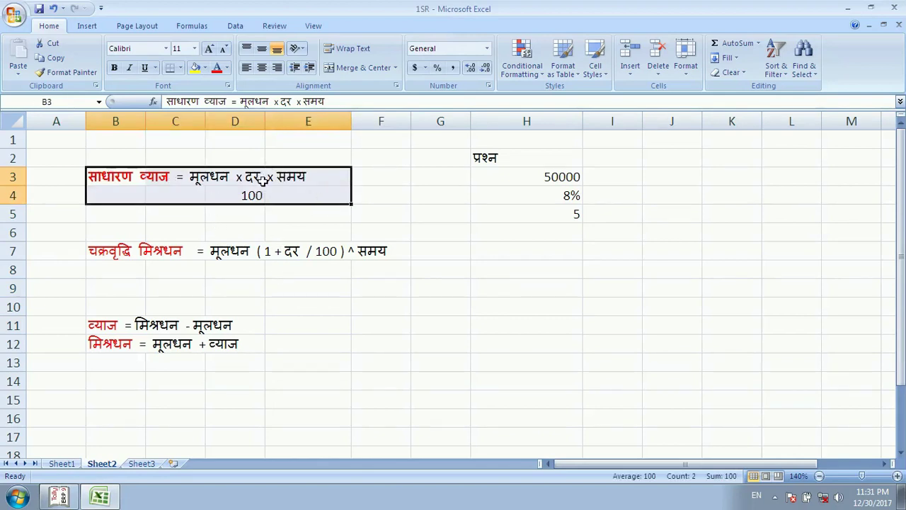
Examine the compound amount formula in row 7 and the interest formula in row 11 on Sheet2
{"action": "left_click", "coordinate": [337, 347]}
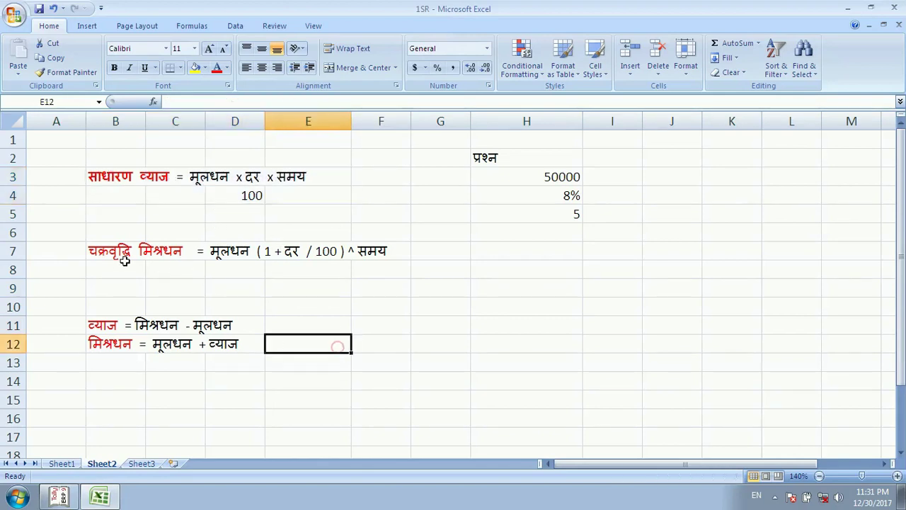
{"action": "left_click_drag", "start_coordinate": [106, 252], "coordinate": [366, 269]}
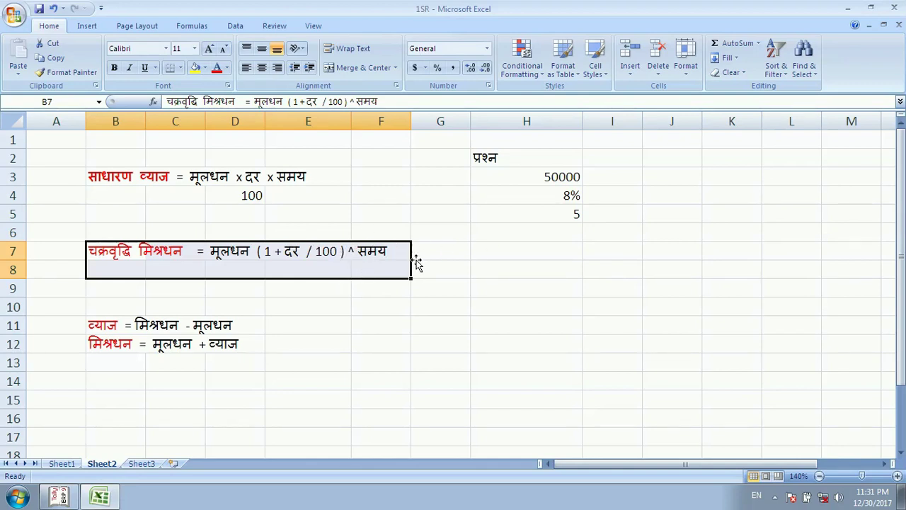
{"action": "left_click", "coordinate": [151, 400]}
{"action": "left_click", "coordinate": [99, 324]}
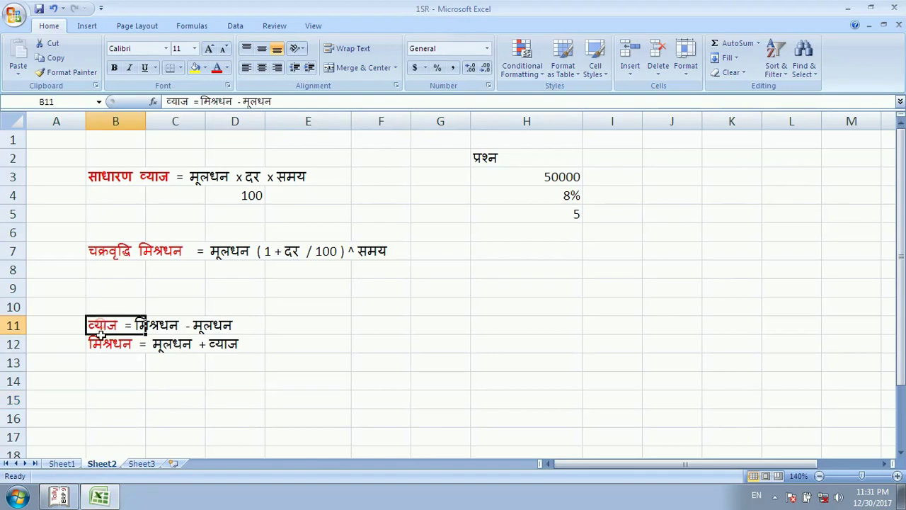
{"action": "left_click", "coordinate": [155, 325]}
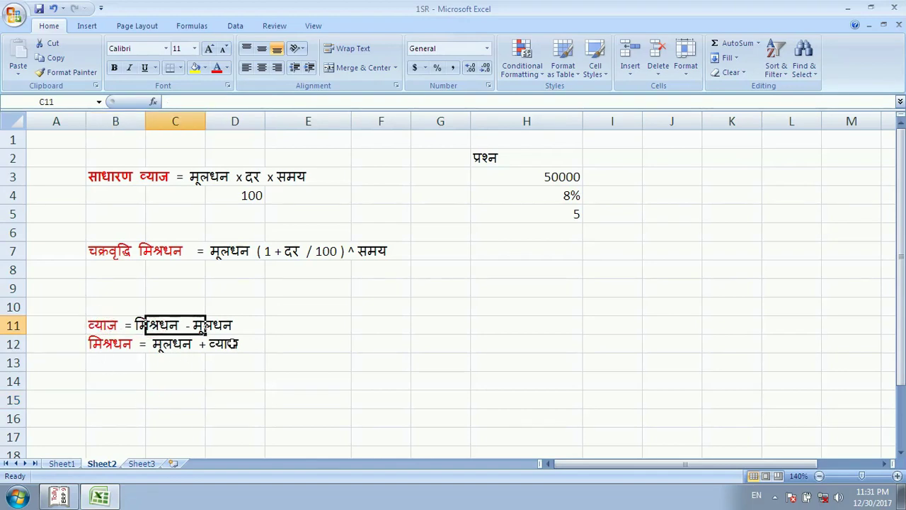
{"action": "left_click", "coordinate": [103, 326]}
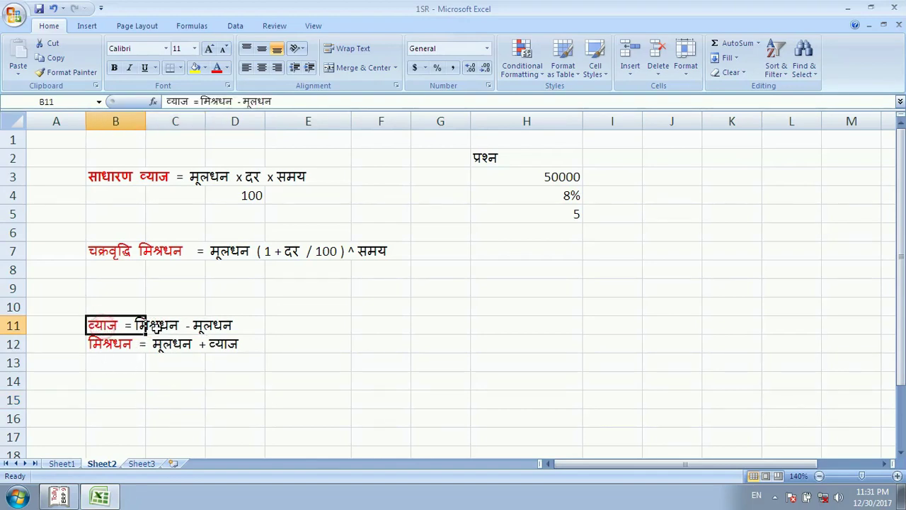
{"action": "left_click", "coordinate": [157, 327]}
{"action": "left_click", "coordinate": [219, 329]}
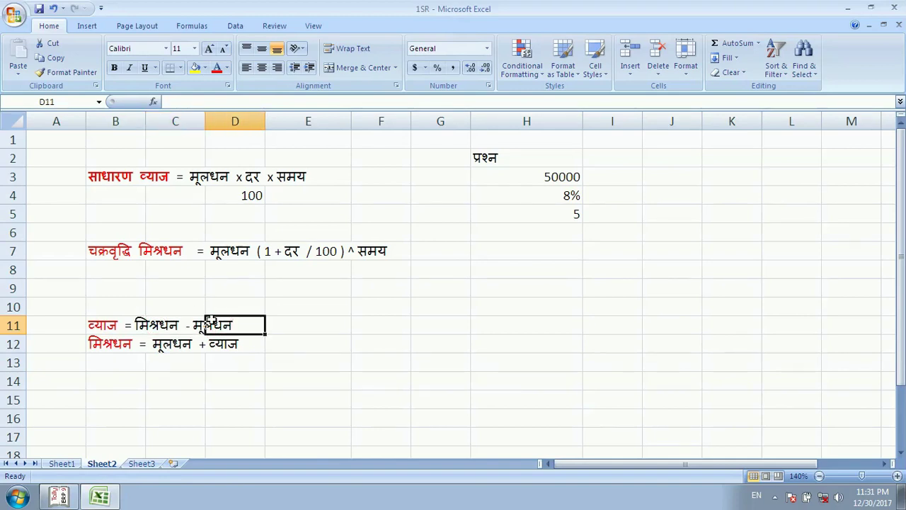
Examine the interest and amount formulas in rows 11 and 12 and the principal, rate and time values in H3:H5
{"action": "left_click", "coordinate": [99, 327]}
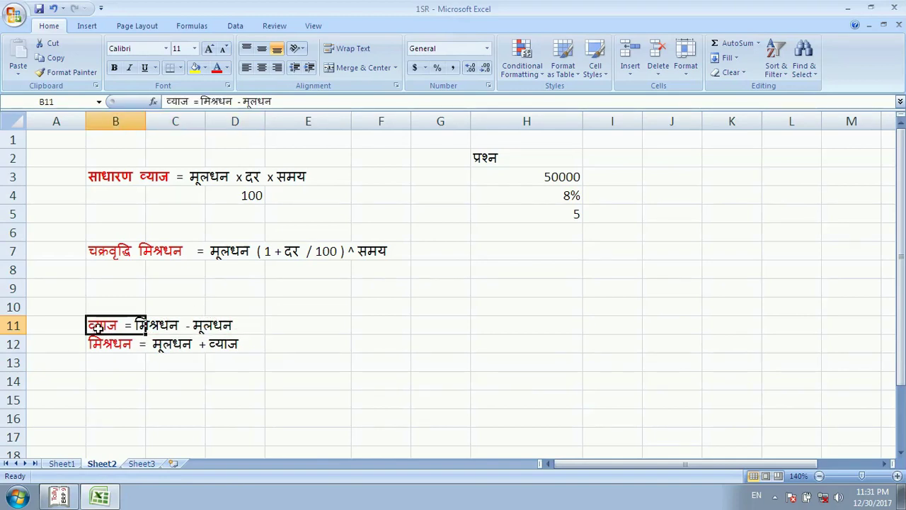
{"action": "left_click", "coordinate": [99, 412]}
{"action": "left_click", "coordinate": [99, 346]}
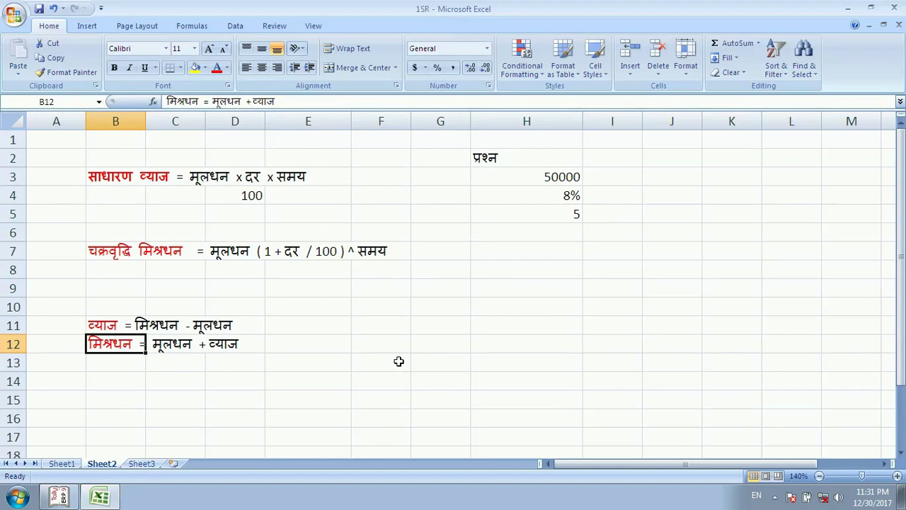
{"action": "left_click", "coordinate": [444, 349]}
{"action": "left_click", "coordinate": [513, 196]}
{"action": "left_click", "coordinate": [523, 172]}
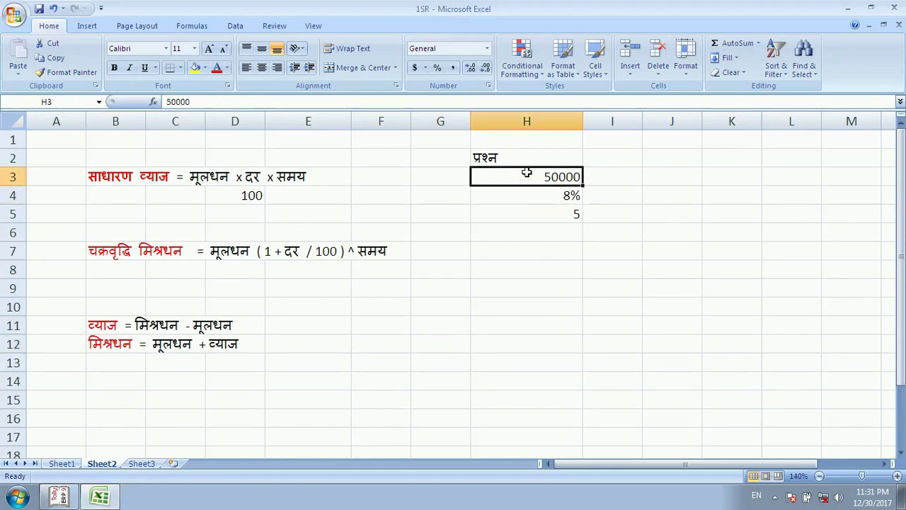
{"action": "left_click", "coordinate": [547, 201]}
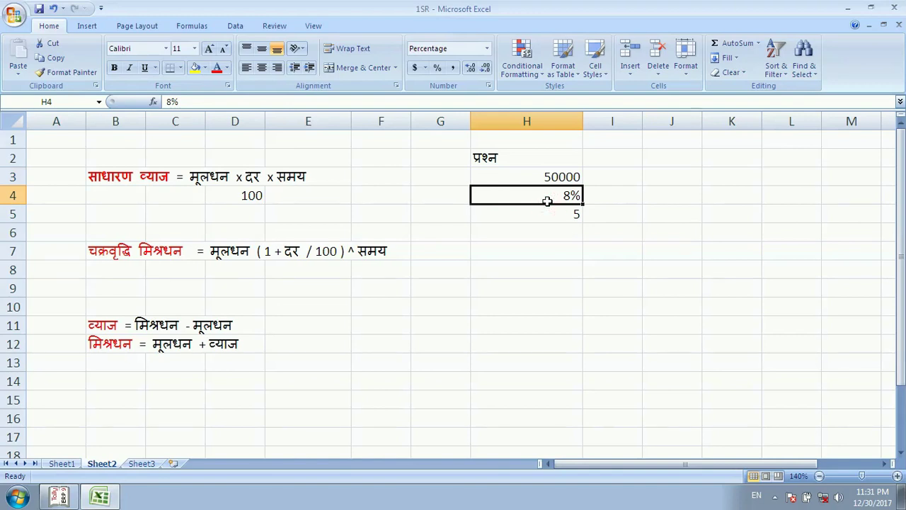
{"action": "left_click", "coordinate": [559, 218]}
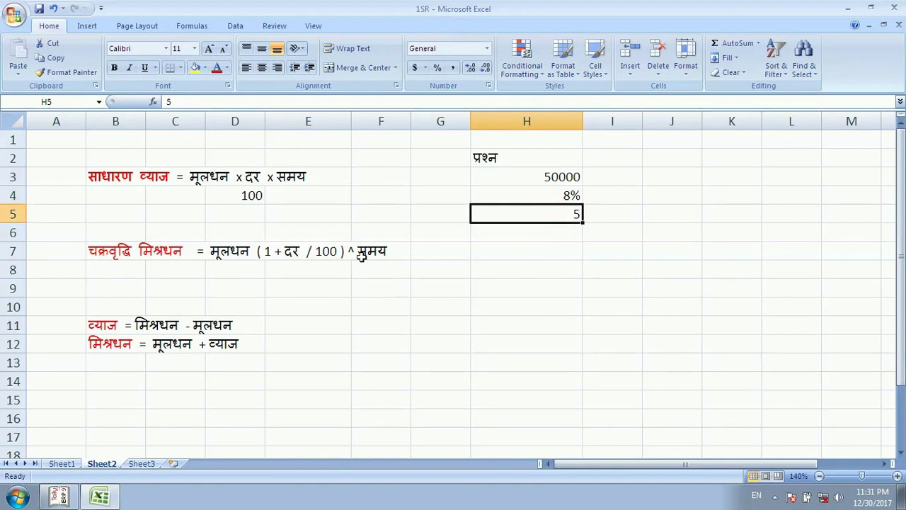
{"action": "left_click", "coordinate": [125, 177]}
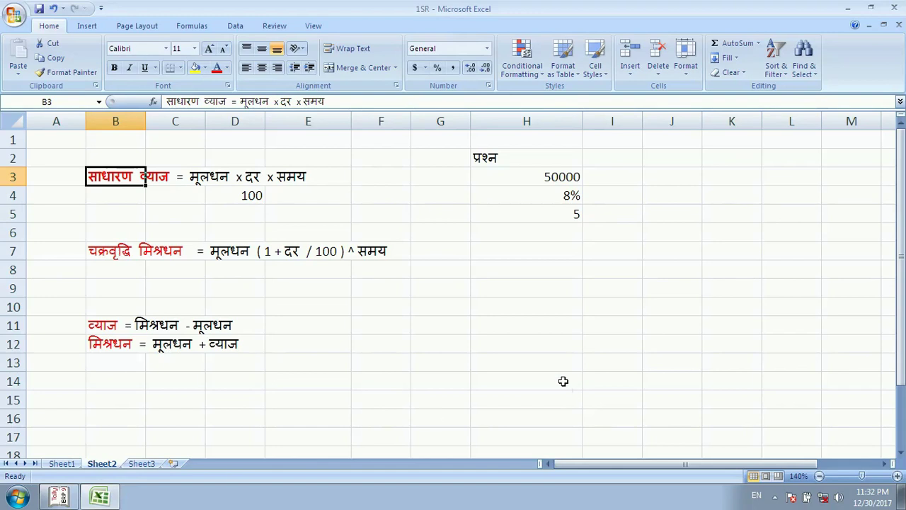
{"action": "left_click", "coordinate": [499, 294]}
{"action": "left_click", "coordinate": [547, 199]}
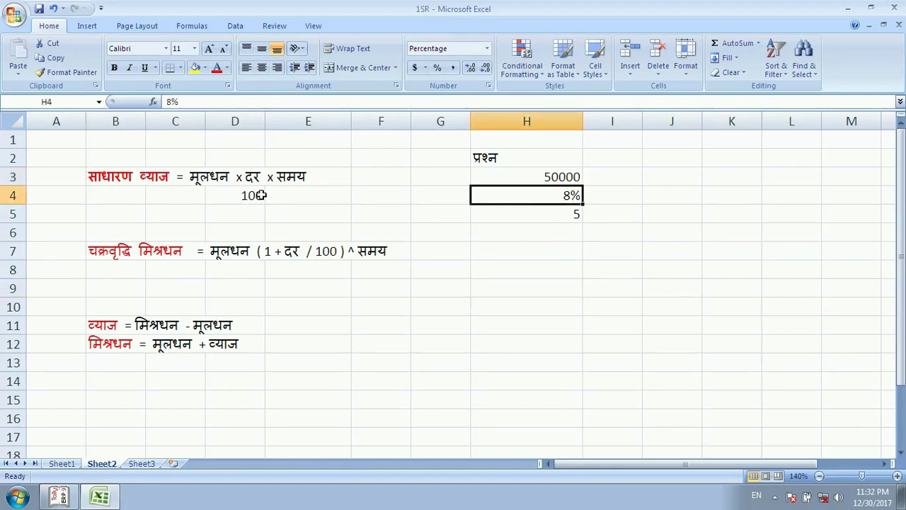
{"action": "left_click", "coordinate": [465, 252]}
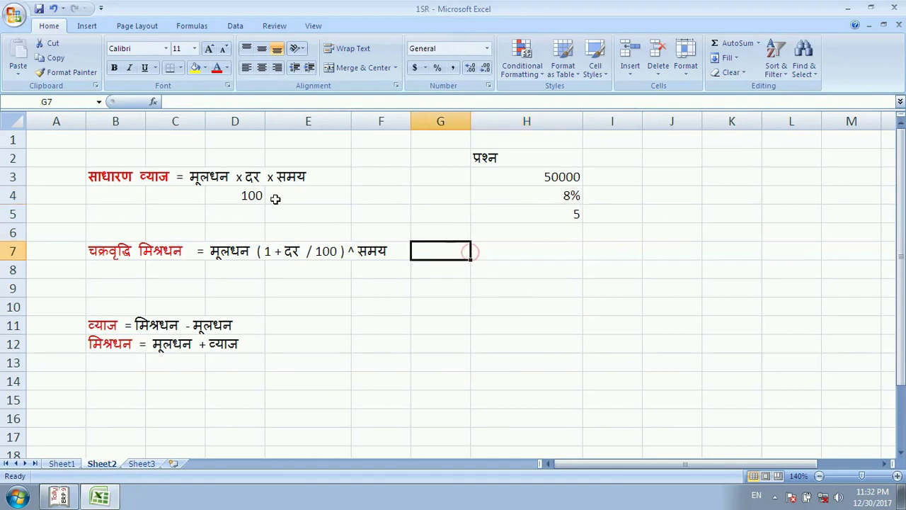
Calculate the simple interest in cell F3 with the formula =H3*H4*H5, multiplying principal, rate and time
{"action": "left_click", "coordinate": [382, 174]}
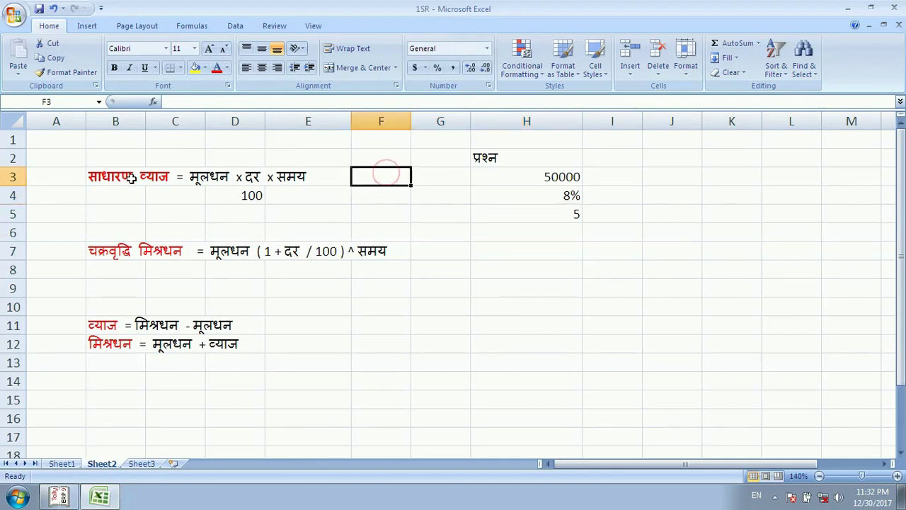
{"action": "type", "text": "="}
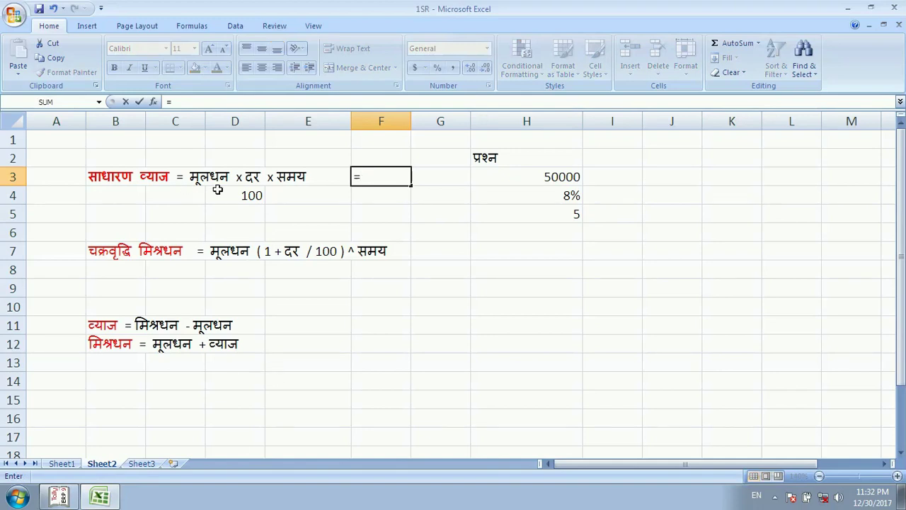
{"action": "left_click", "coordinate": [548, 183]}
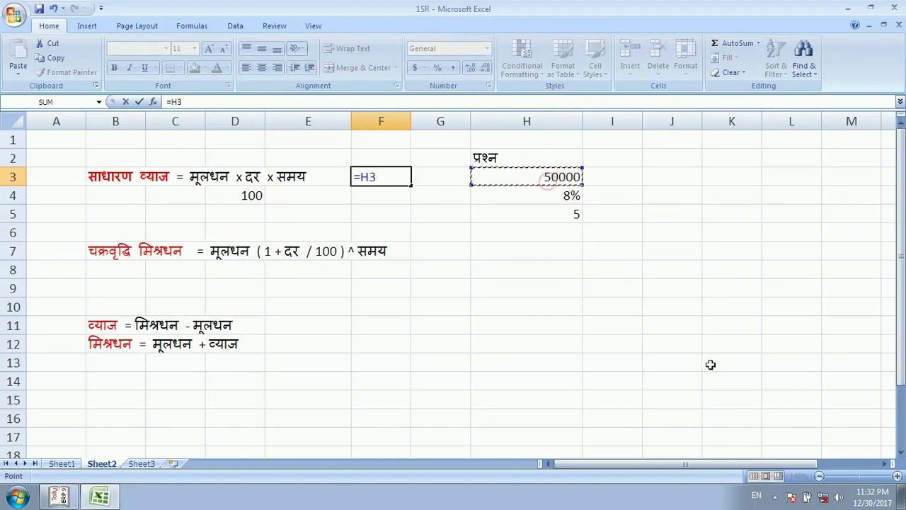
{"action": "type", "text": "*"}
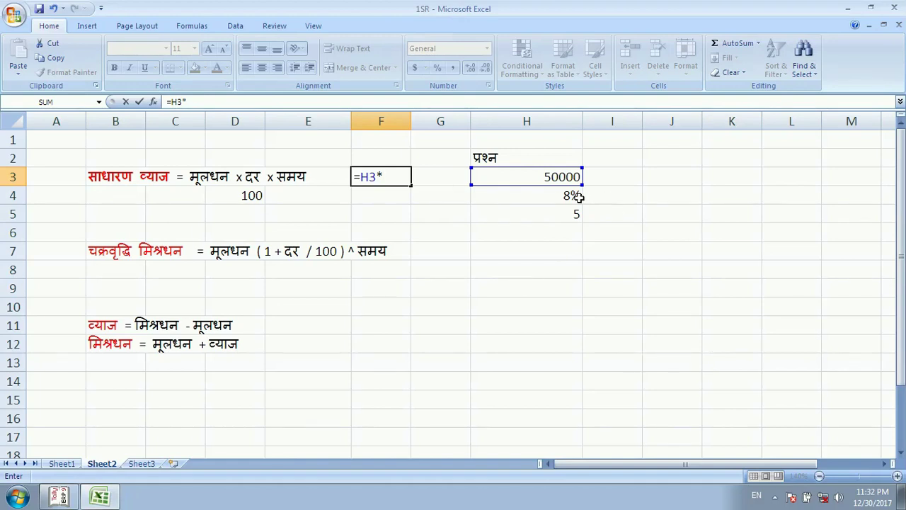
{"action": "left_click", "coordinate": [551, 198]}
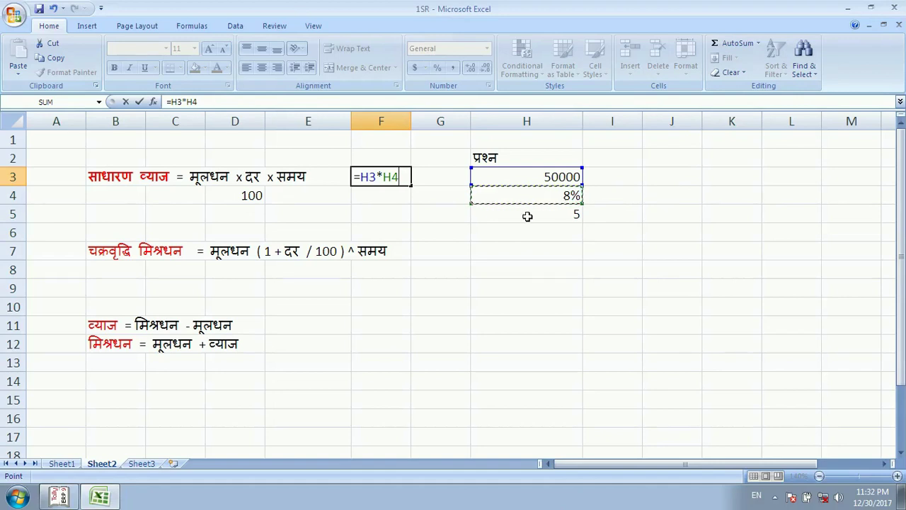
{"action": "type", "text": "*"}
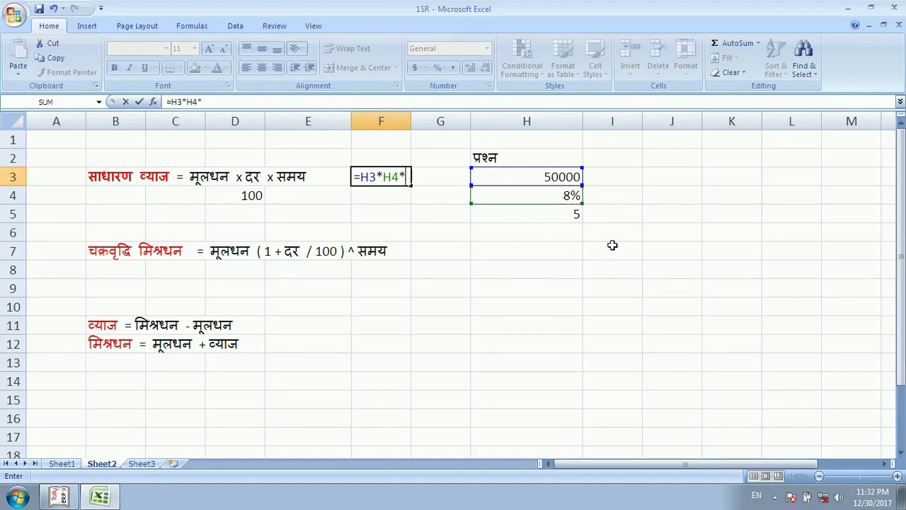
{"action": "left_click", "coordinate": [547, 214]}
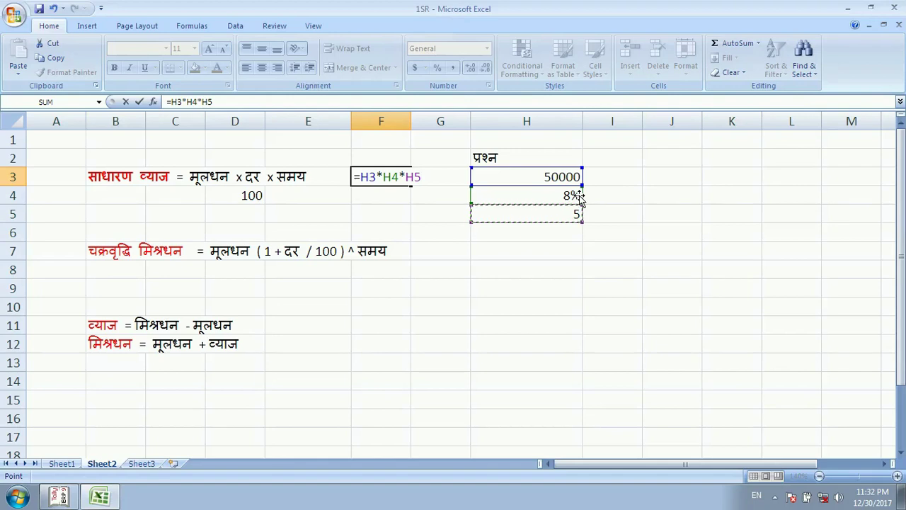
{"action": "key", "text": "Return"}
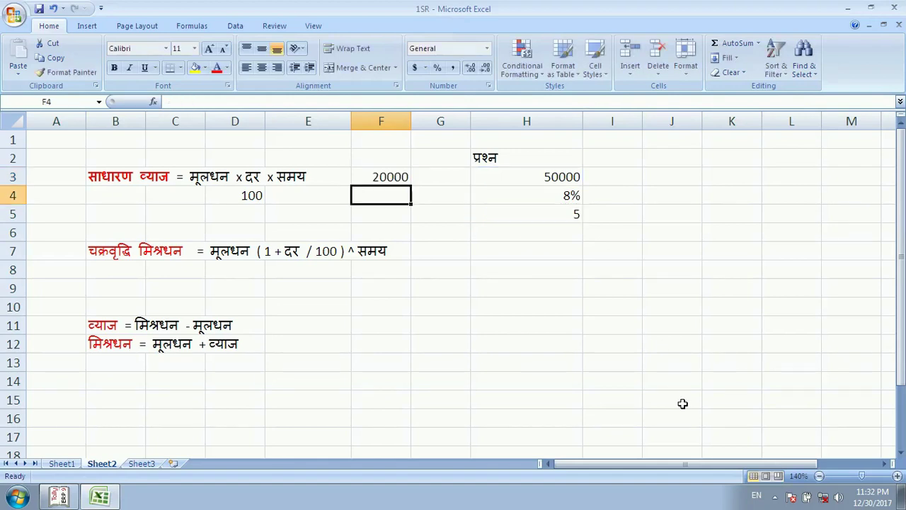
Calculate the total amount in cell F4 with the formula =H3+F3, adding the principal and the simple interest
{"action": "left_click", "coordinate": [384, 175]}
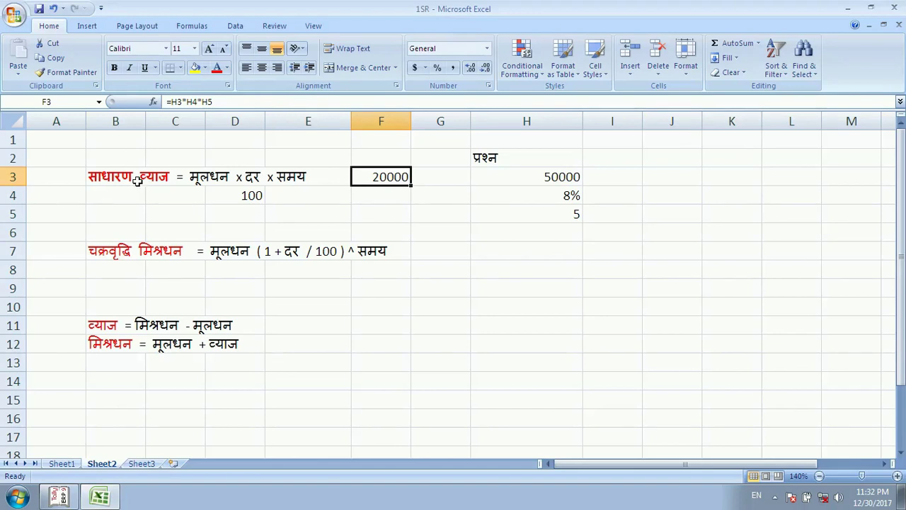
{"action": "left_click", "coordinate": [422, 286]}
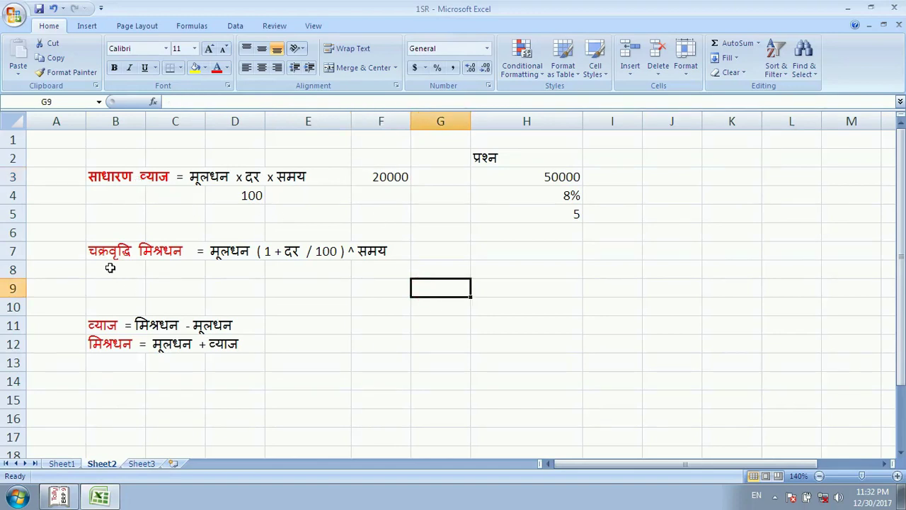
{"action": "left_click", "coordinate": [127, 178]}
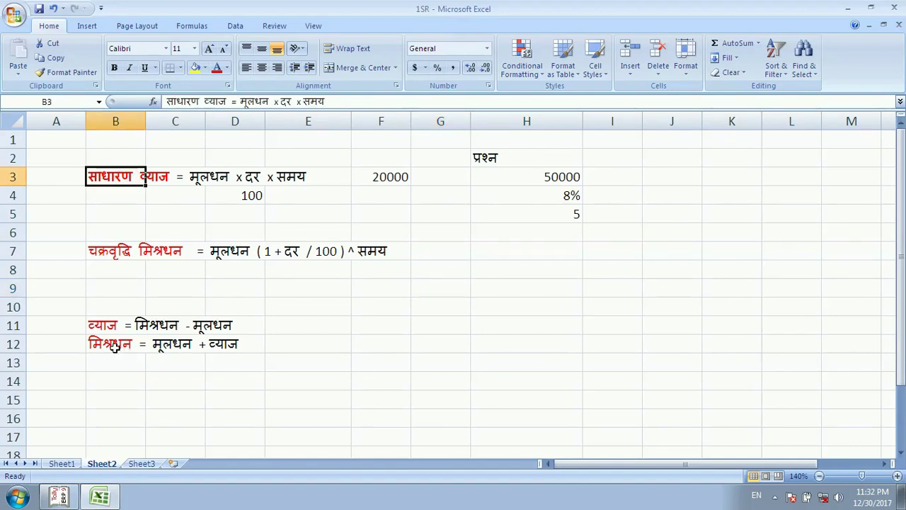
{"action": "left_click", "coordinate": [381, 197]}
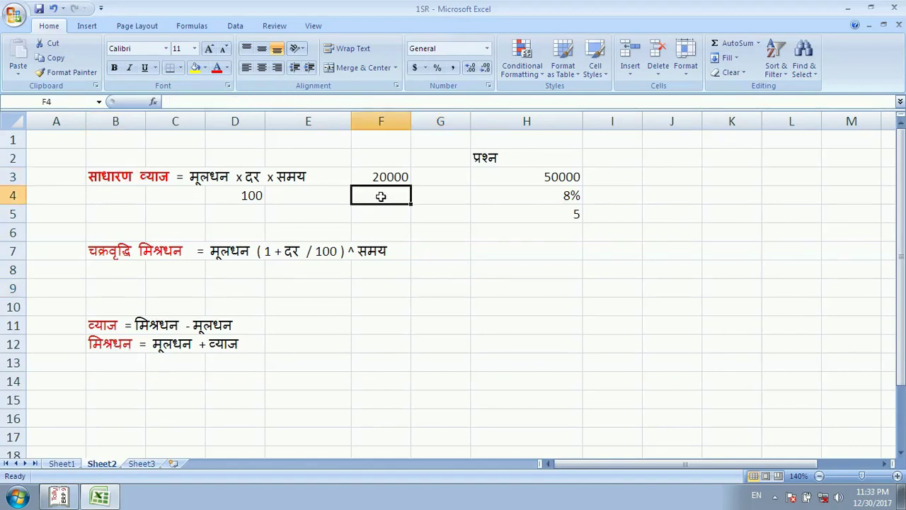
{"action": "type", "text": "="}
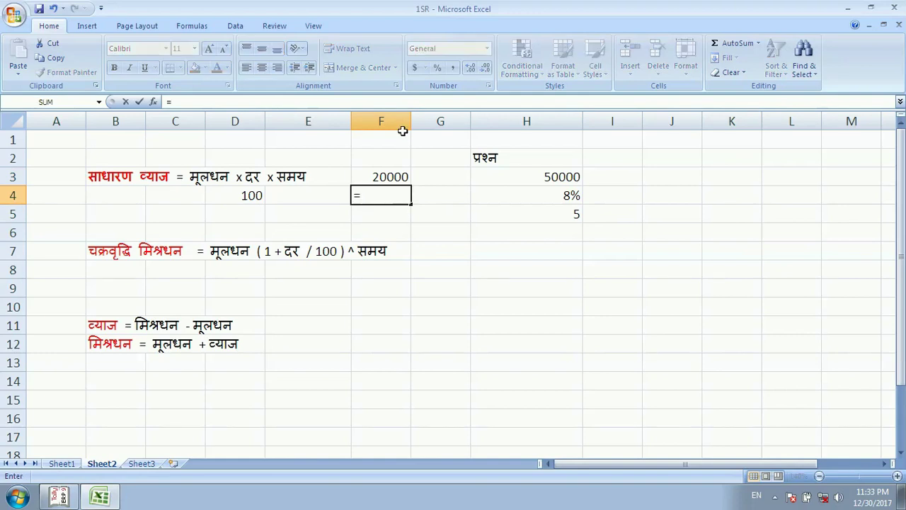
{"action": "left_click", "coordinate": [561, 175]}
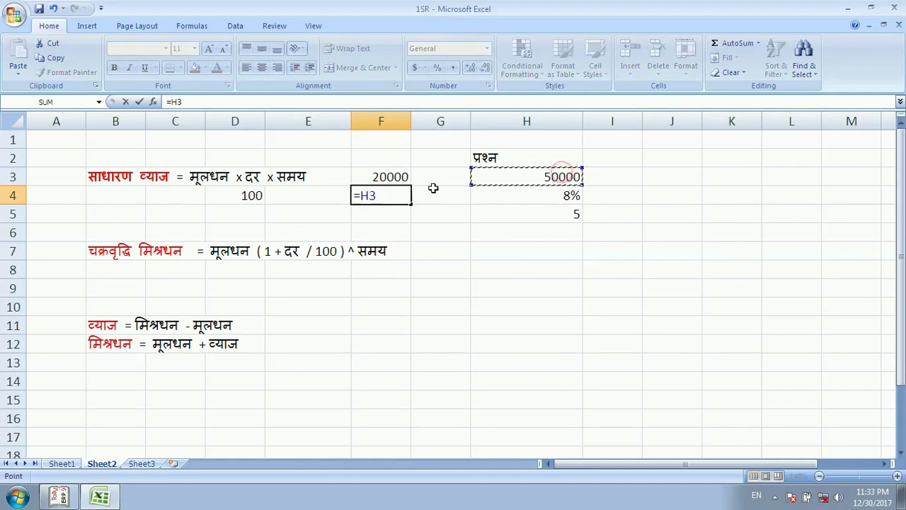
{"action": "type", "text": "+"}
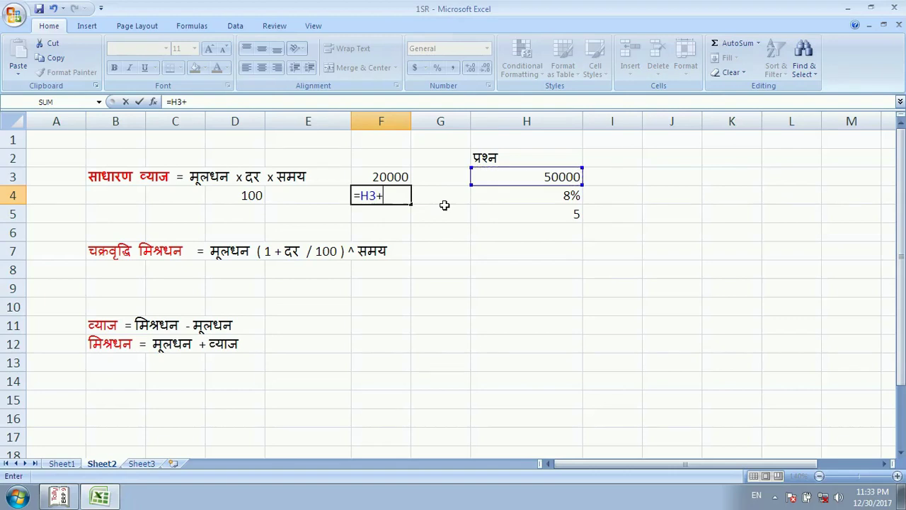
{"action": "left_click", "coordinate": [380, 176]}
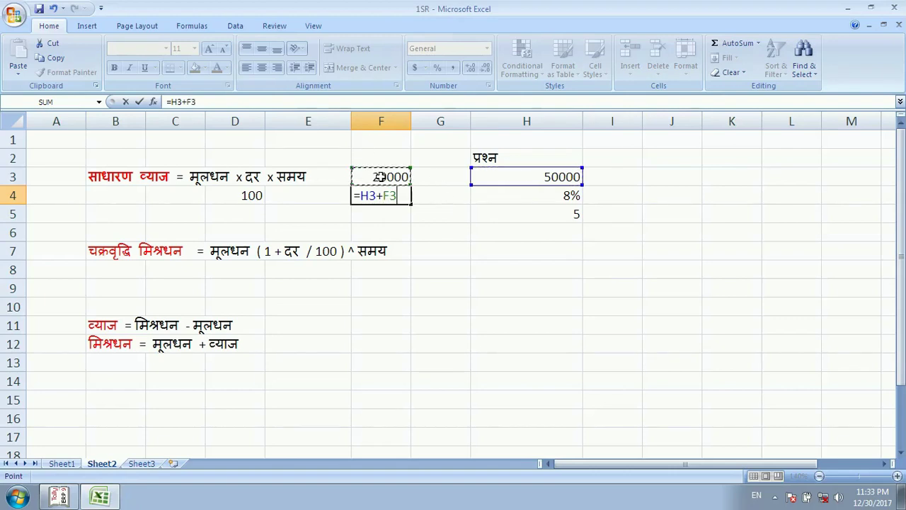
{"action": "key", "text": "Return"}
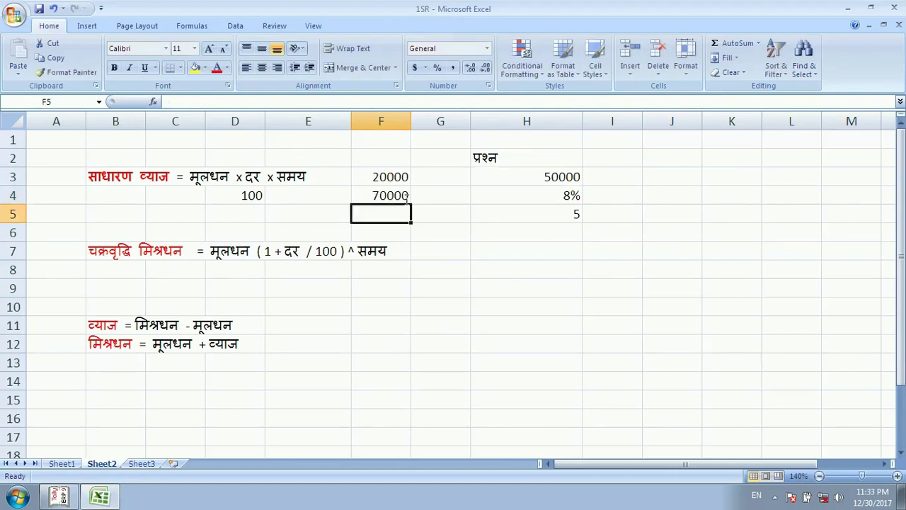
Review the time in H5, the principal in H3 and the total amount formula in F4
{"action": "left_click", "coordinate": [506, 270]}
{"action": "left_click", "coordinate": [566, 212]}
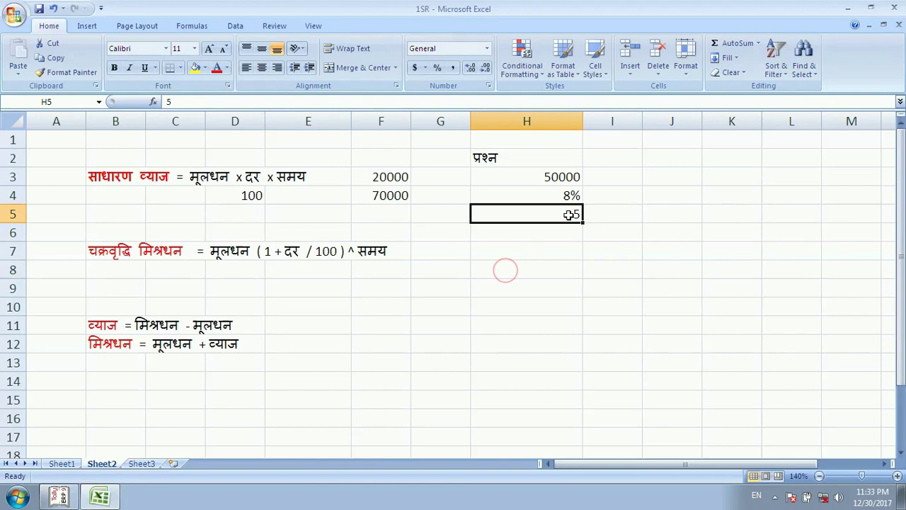
{"action": "left_click", "coordinate": [548, 176]}
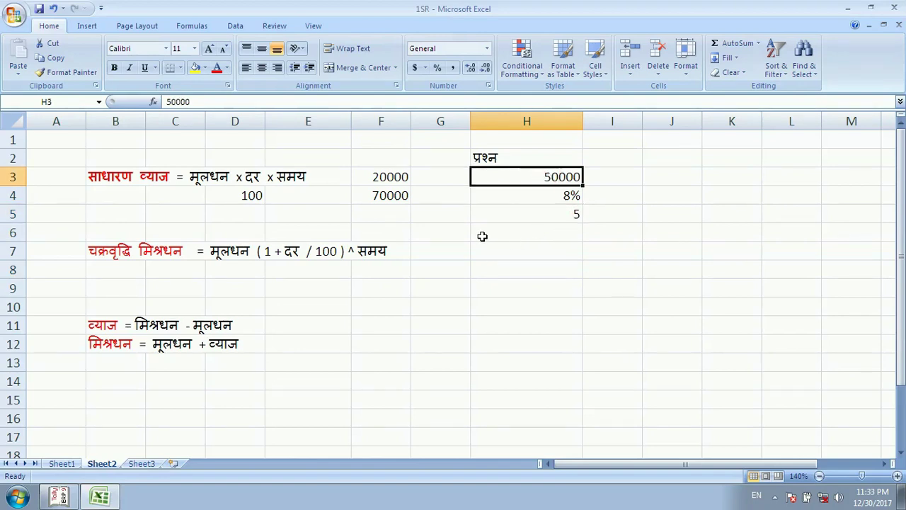
{"action": "left_click", "coordinate": [373, 195]}
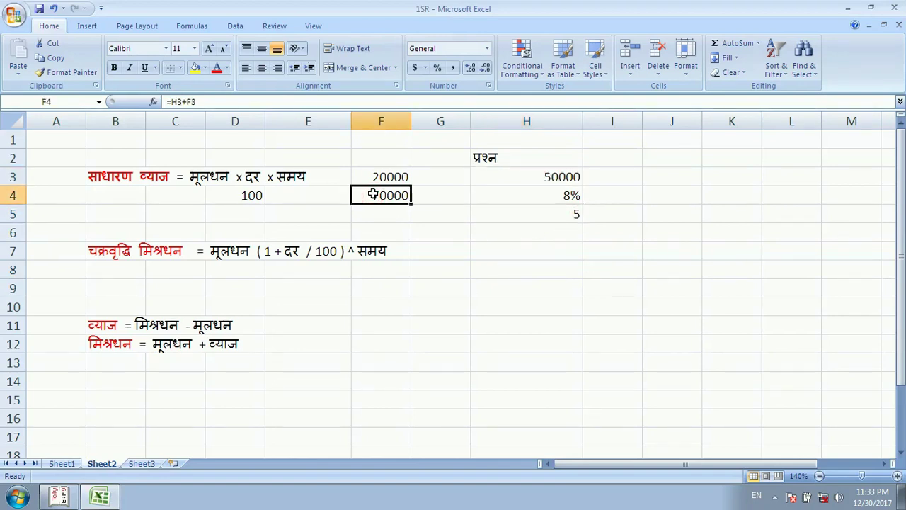
{"action": "left_click", "coordinate": [381, 323]}
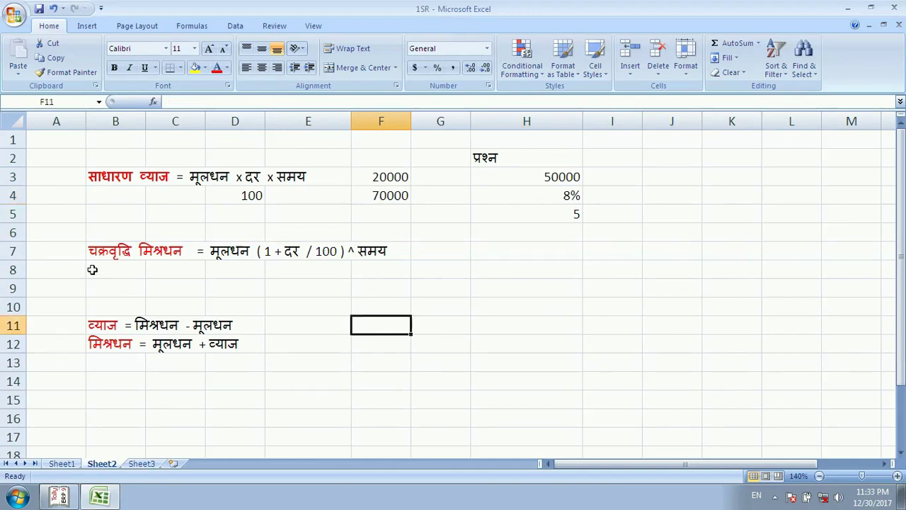
Calculate the compound amount in cell H7 with the formula =H3*(1+H4)^H5, using the principal, rate and time
{"action": "left_click", "coordinate": [500, 258]}
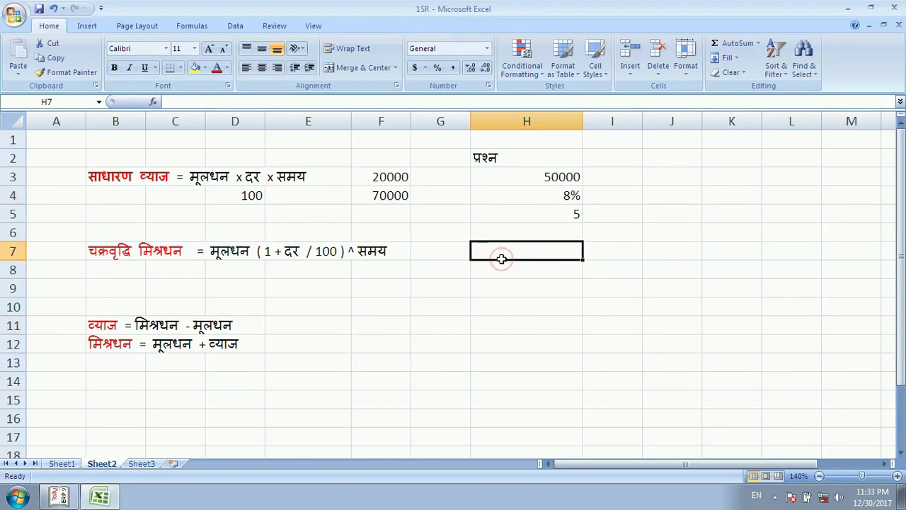
{"action": "type", "text": "="}
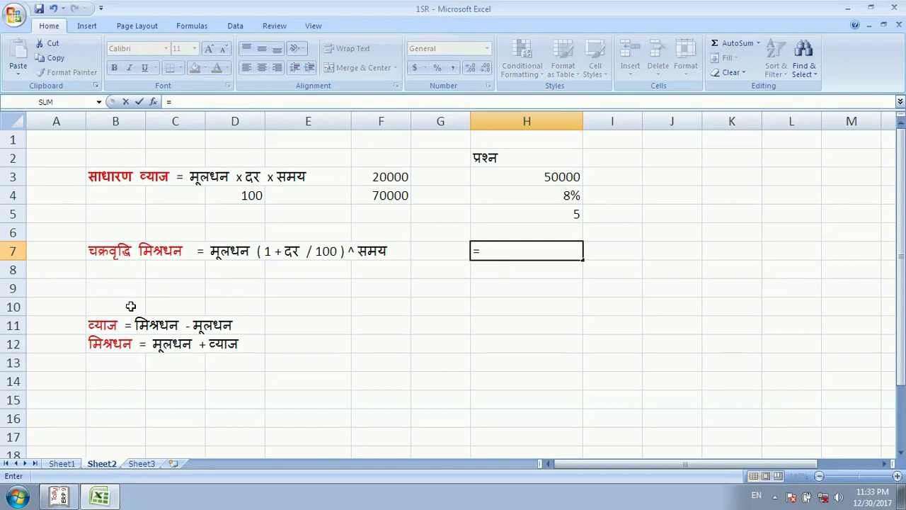
{"action": "left_click", "coordinate": [553, 177]}
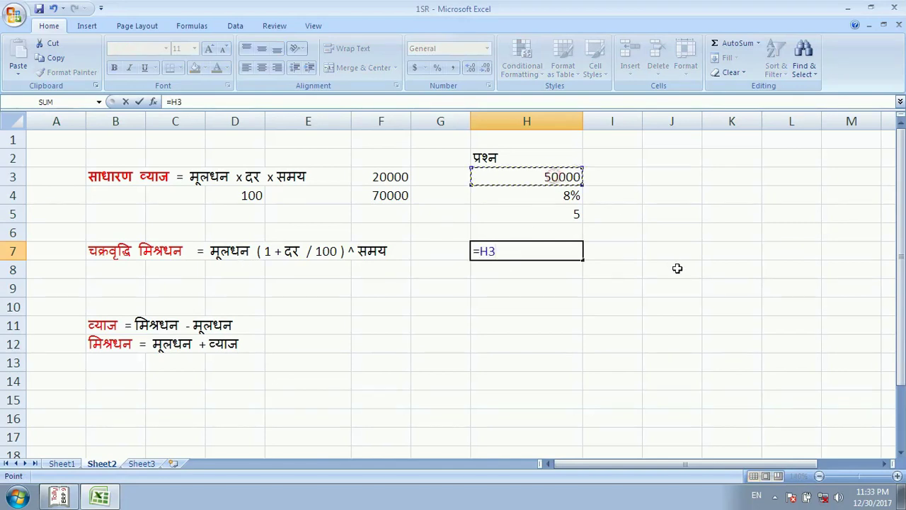
{"action": "type", "text": "*"}
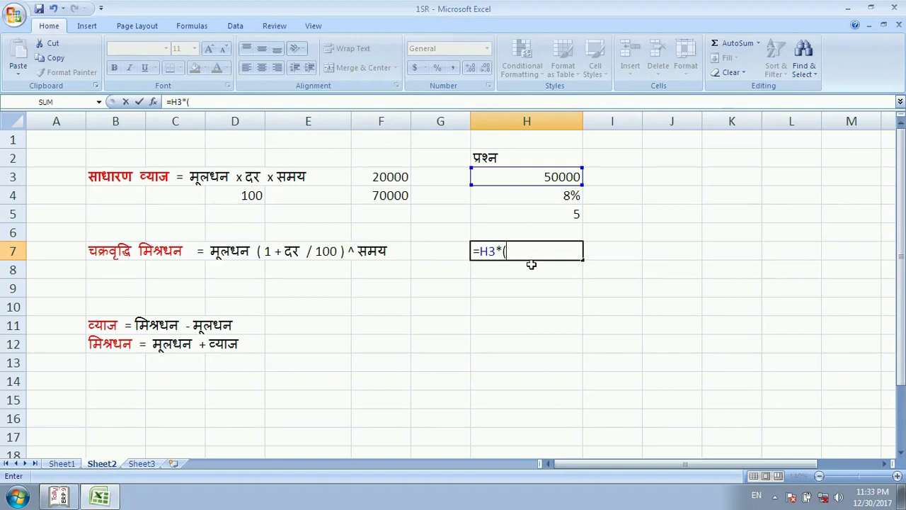
{"action": "type", "text": "(1+"}
{"action": "left_click", "coordinate": [558, 192]}
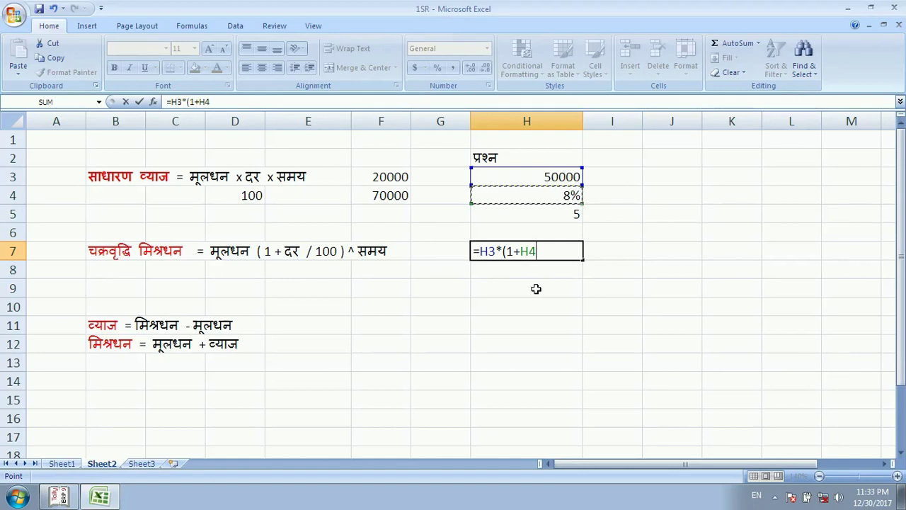
{"action": "type", "text": ")"}
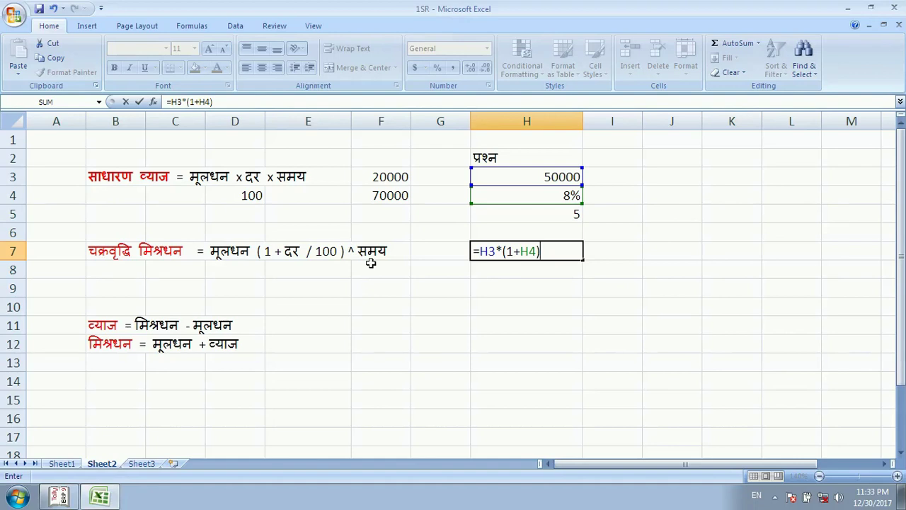
{"action": "type", "text": "^"}
{"action": "left_click", "coordinate": [544, 218]}
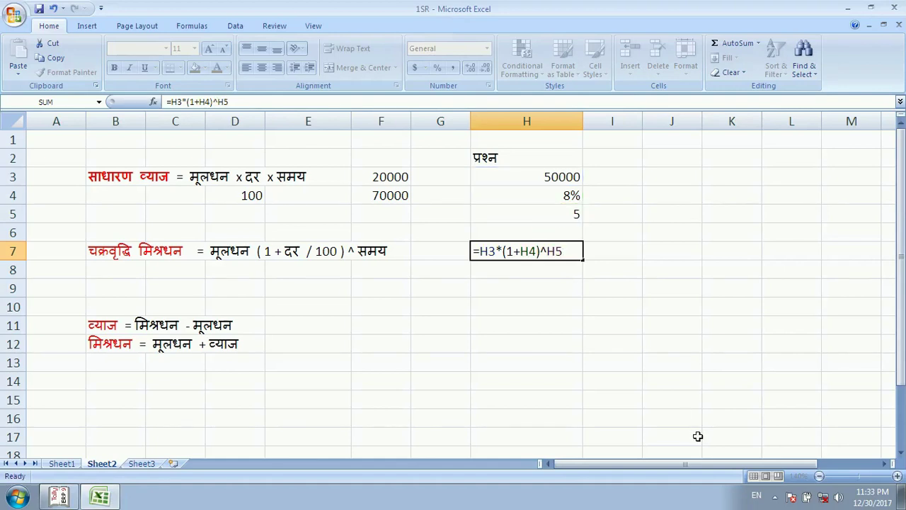
{"action": "key", "text": "Return"}
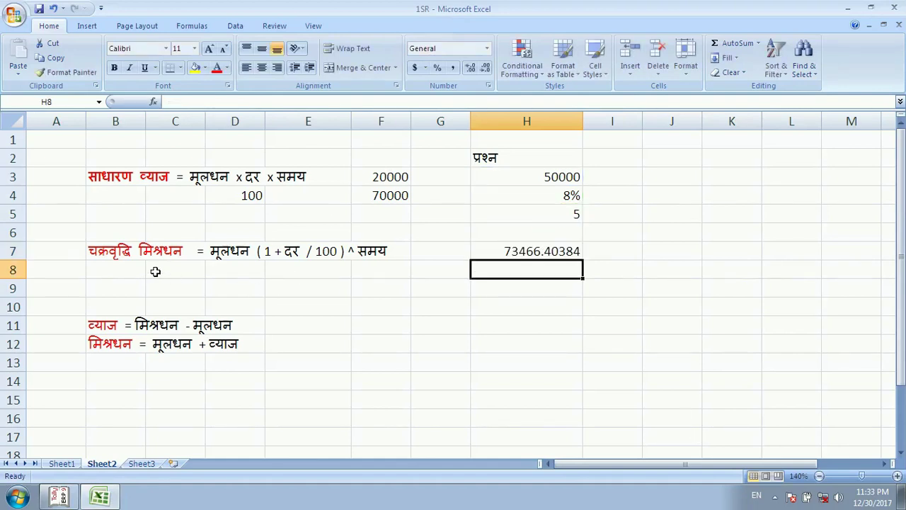
{"action": "left_click", "coordinate": [513, 252]}
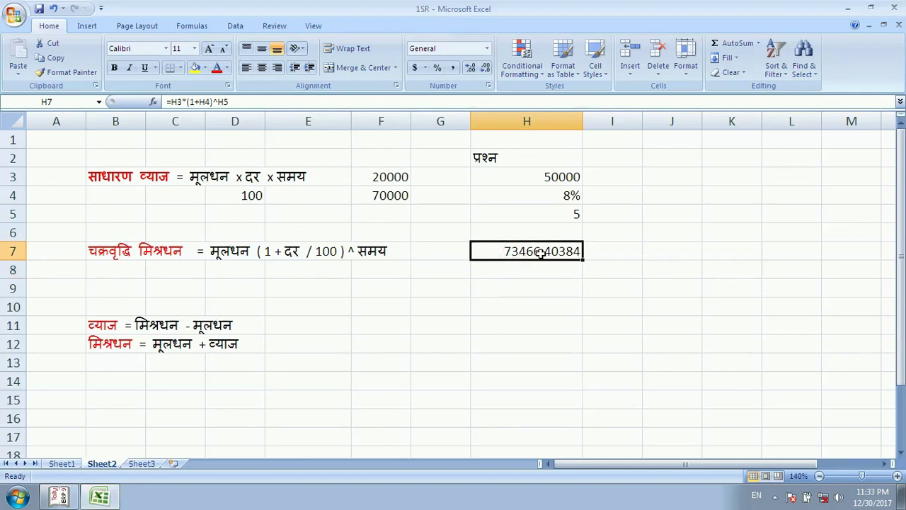
Enter the label "intrest" in cell E9, below the compound amount formula
{"action": "left_click", "coordinate": [516, 308]}
{"action": "left_click", "coordinate": [503, 276]}
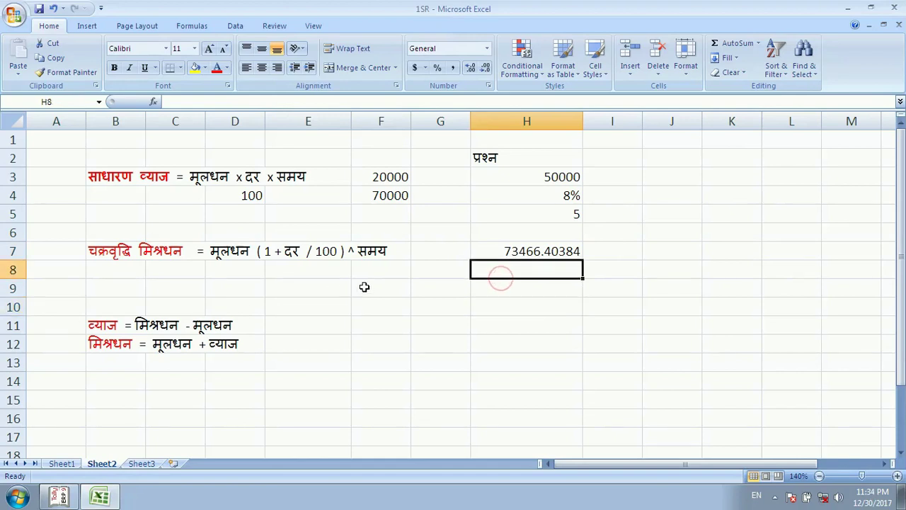
{"action": "left_click", "coordinate": [342, 286]}
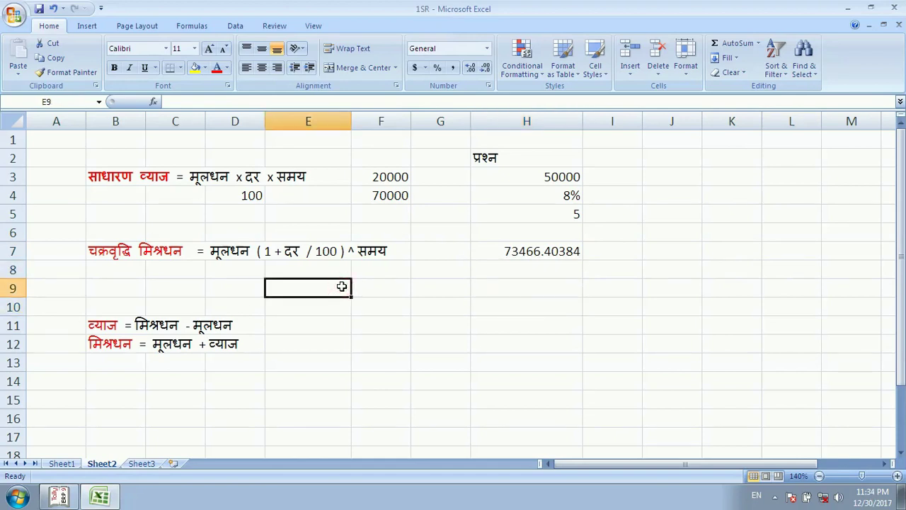
{"action": "type", "text": "intre"}
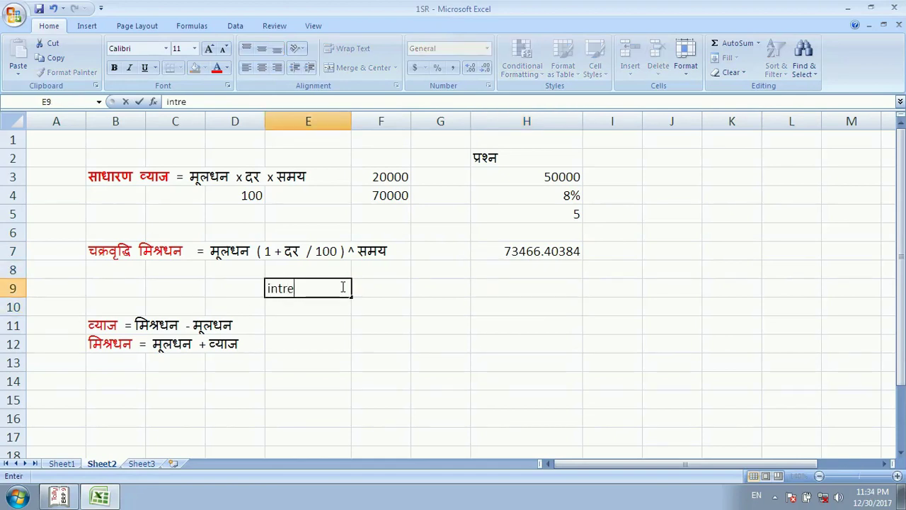
{"action": "type", "text": "st"}
{"action": "left_click", "coordinate": [333, 397]}
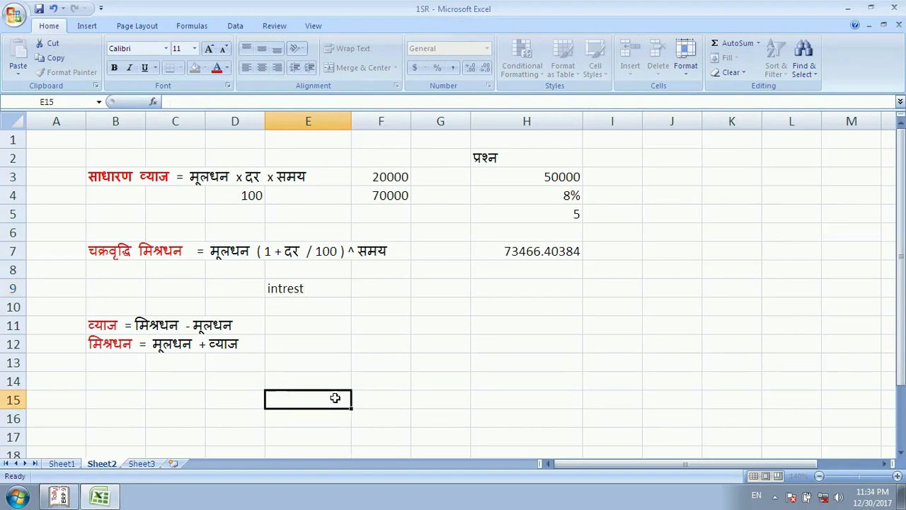
Calculate the compound interest in cell F9 with the formula =H7-H3, subtracting the principal from the compound amount
{"action": "left_click", "coordinate": [435, 275]}
{"action": "left_click", "coordinate": [438, 282]}
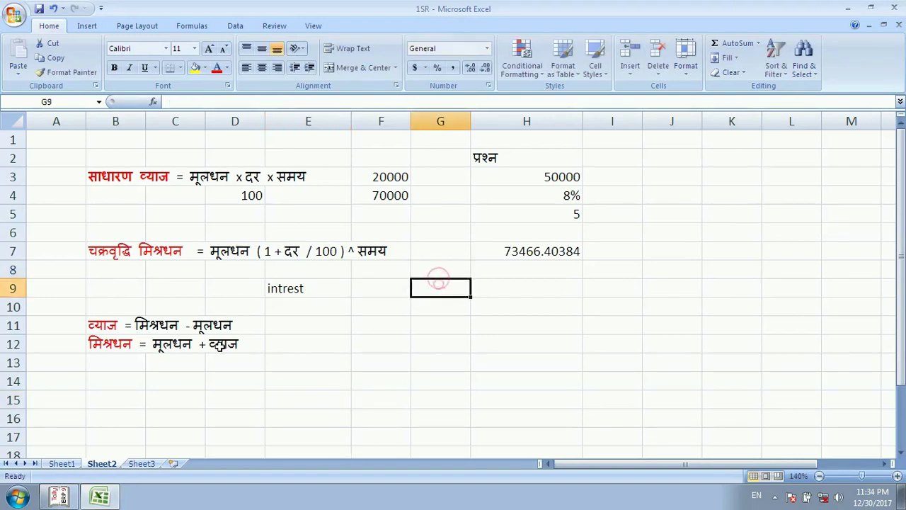
{"action": "left_click", "coordinate": [111, 366]}
{"action": "left_click", "coordinate": [111, 330]}
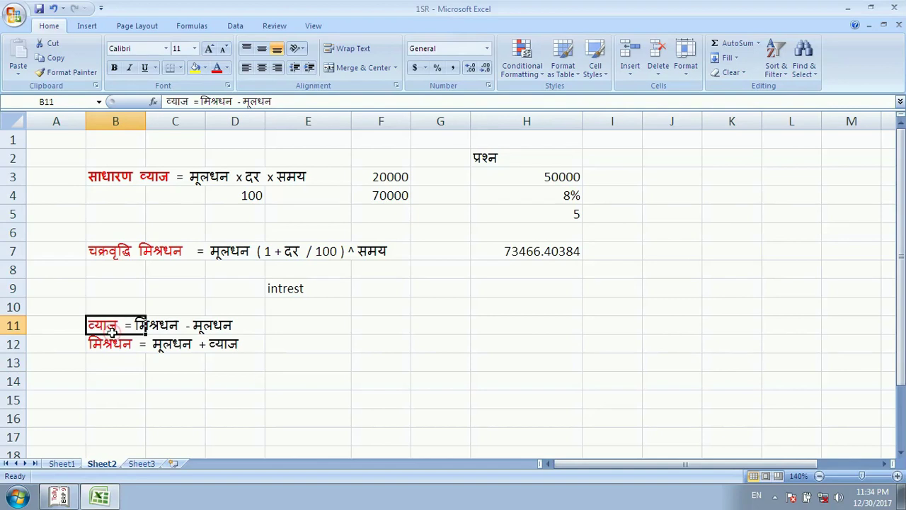
{"action": "left_click", "coordinate": [324, 330]}
{"action": "left_click", "coordinate": [370, 288]}
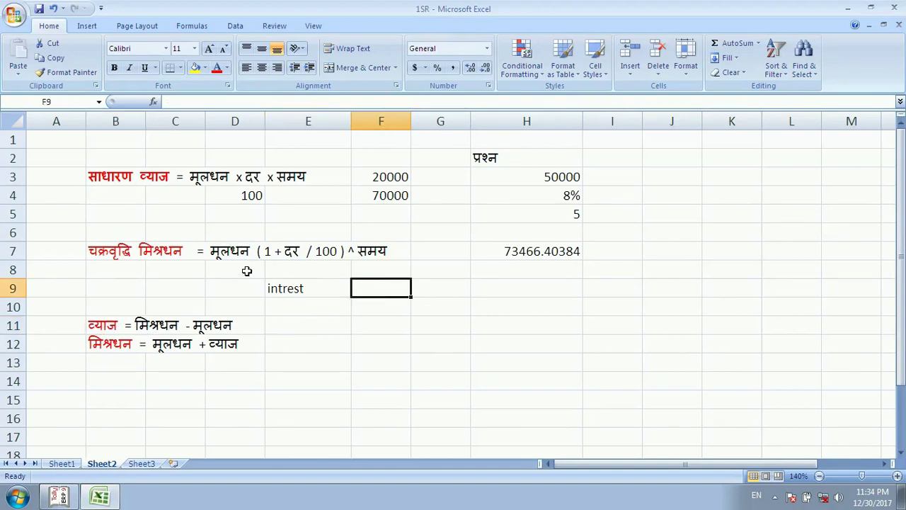
{"action": "type", "text": "="}
{"action": "left_click", "coordinate": [514, 256]}
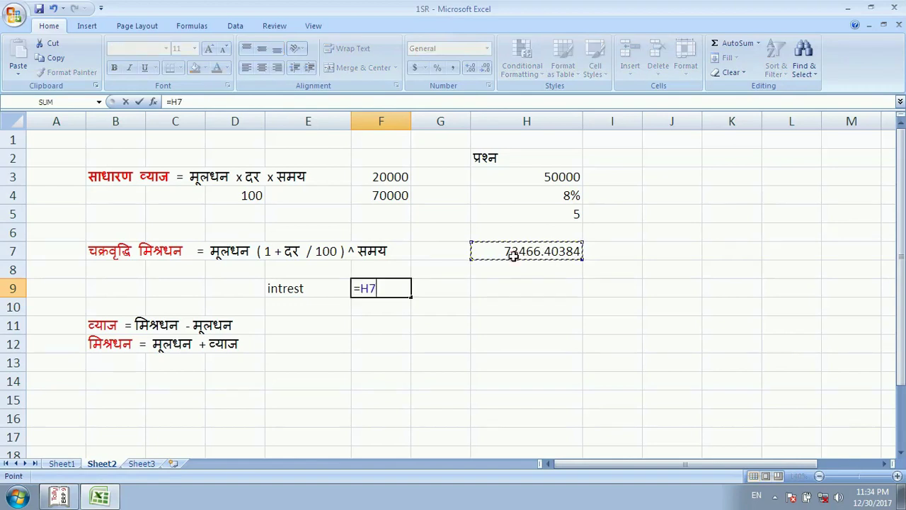
{"action": "type", "text": "-"}
{"action": "left_click", "coordinate": [545, 177]}
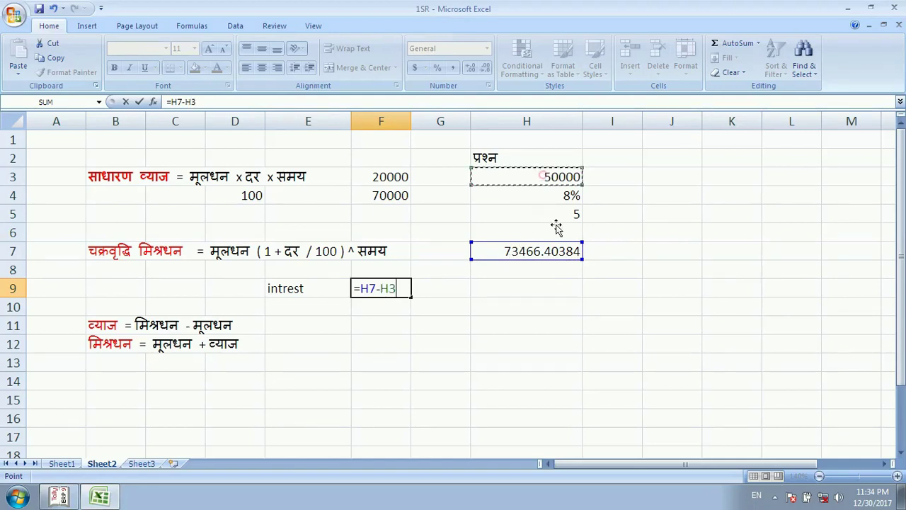
{"action": "key", "text": "Return"}
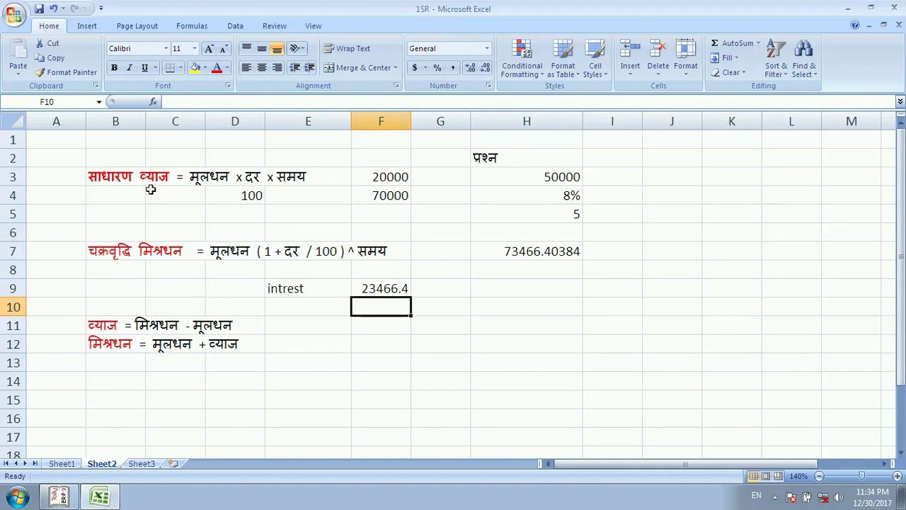
Compare the simple interest and compound interest calculations against the principal in H3 and the time in H5
{"action": "left_click", "coordinate": [506, 329]}
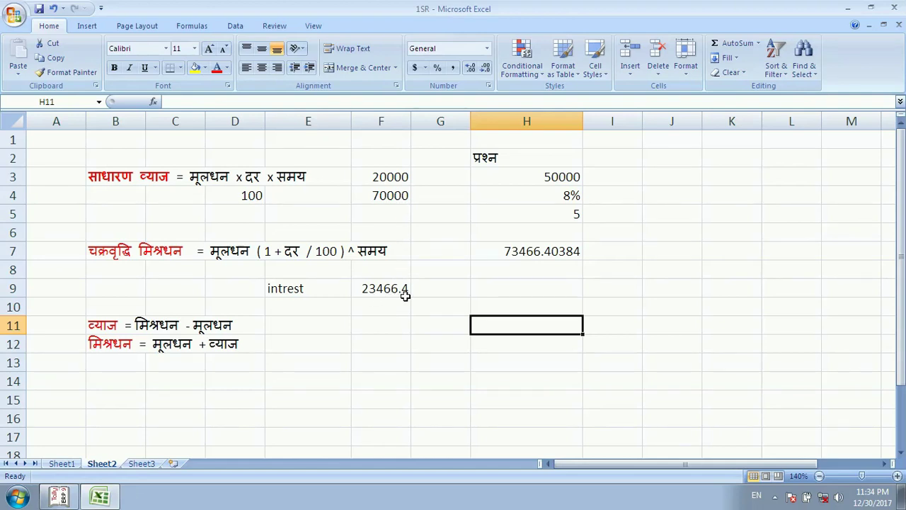
{"action": "left_click", "coordinate": [158, 181]}
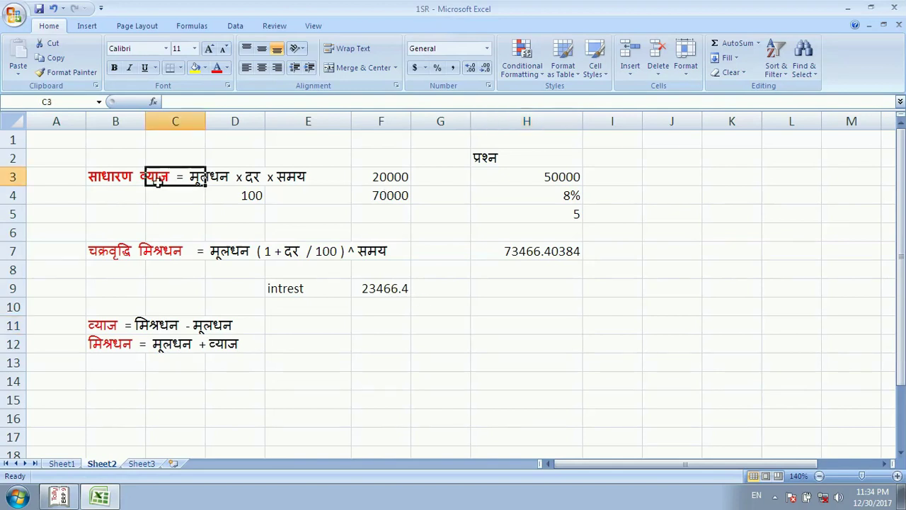
{"action": "left_click", "coordinate": [574, 211]}
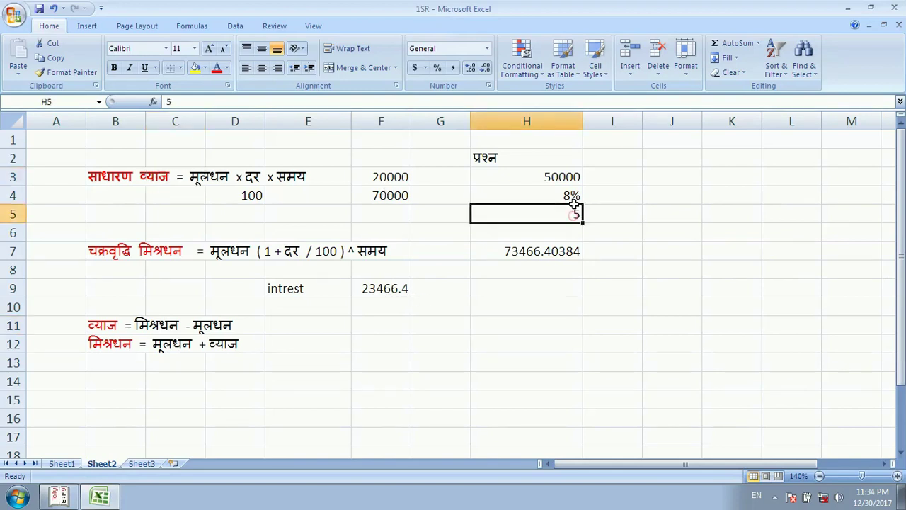
{"action": "left_click", "coordinate": [556, 177]}
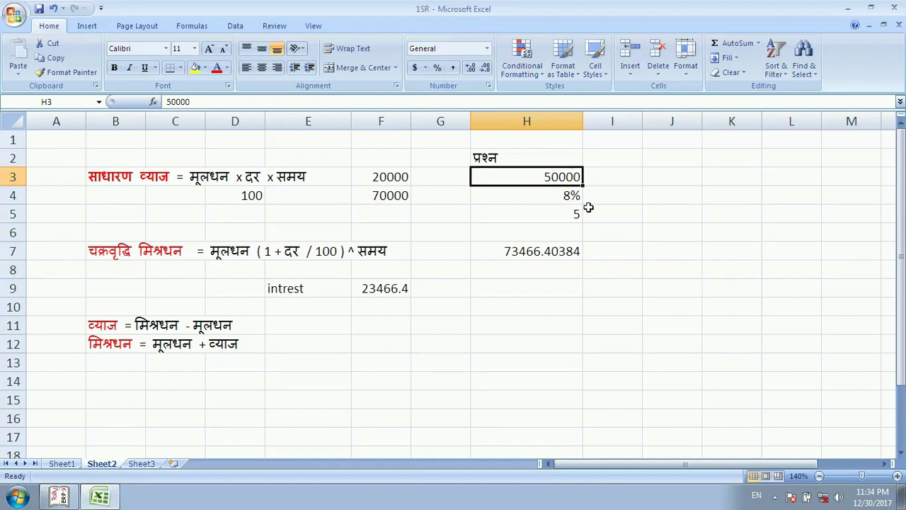
{"action": "left_click", "coordinate": [549, 284]}
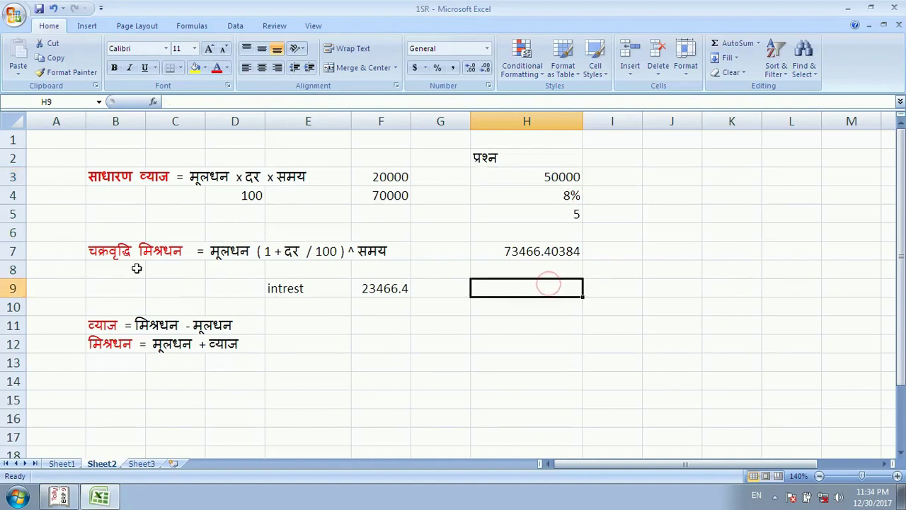
{"action": "left_click", "coordinate": [241, 272]}
{"action": "left_click", "coordinate": [599, 285]}
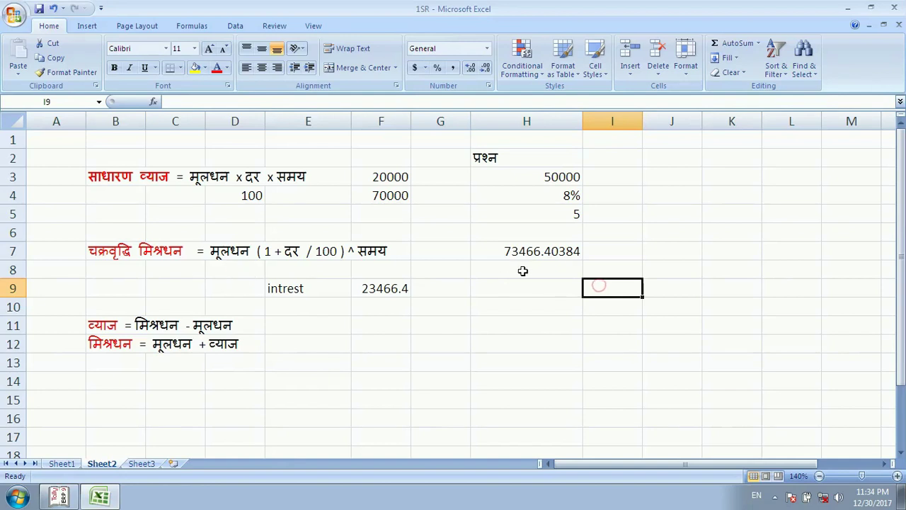